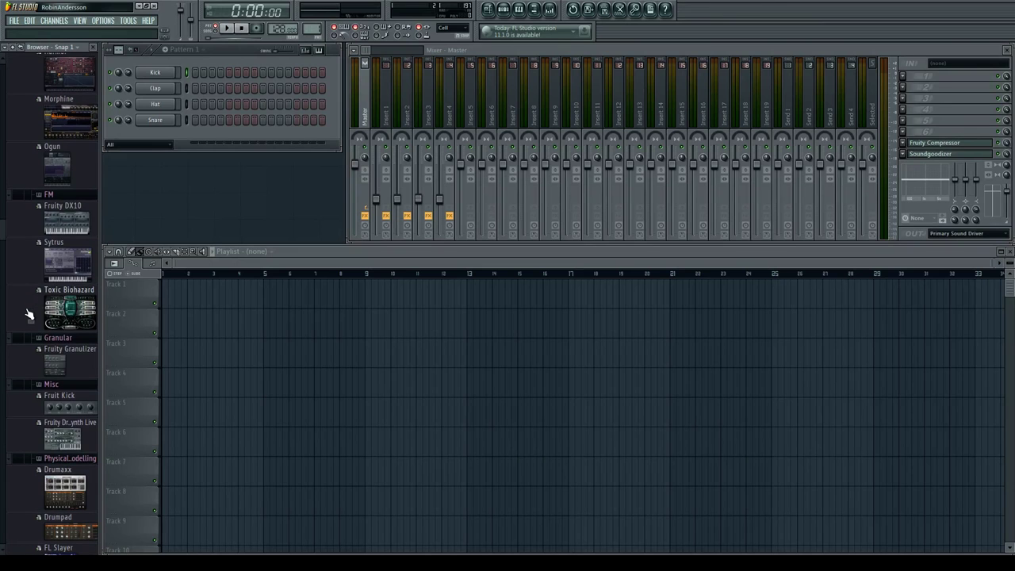
- Replace the Kick channel with the 3x Osc synth and display its oscillator settings
scroll(29, 315, "down", 12)
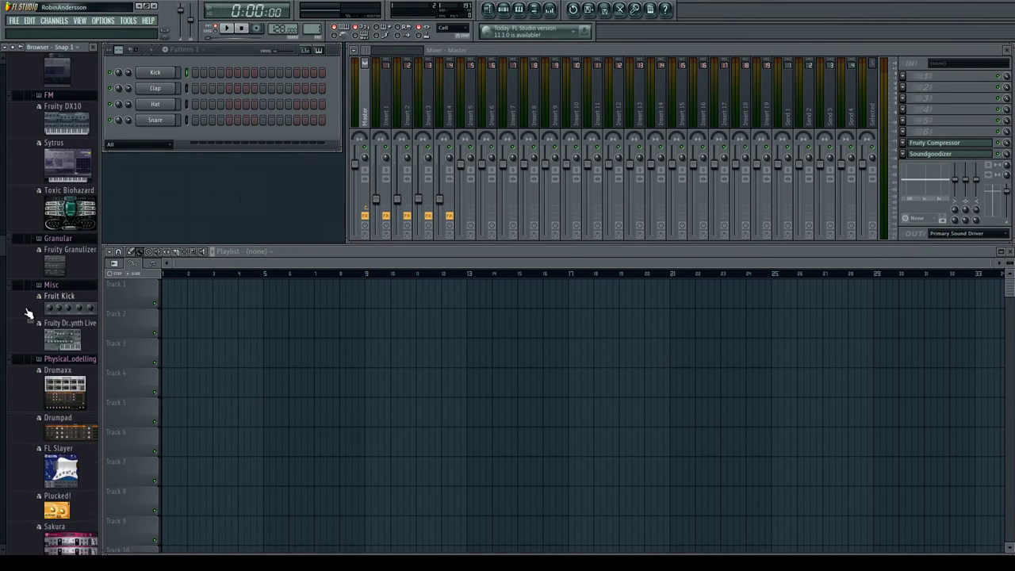
left_click_drag(52, 258, 157, 73)
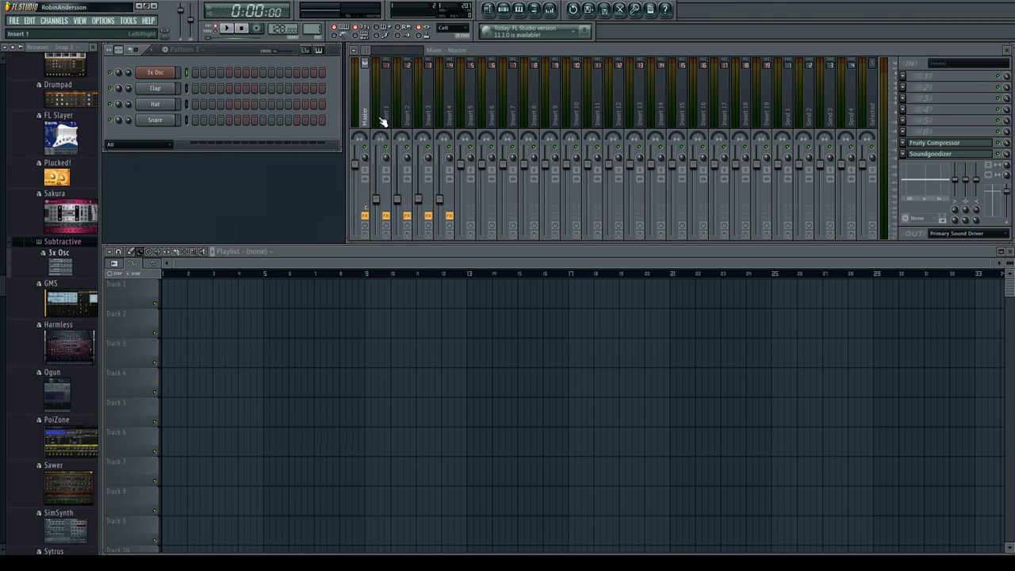
left_click(157, 74)
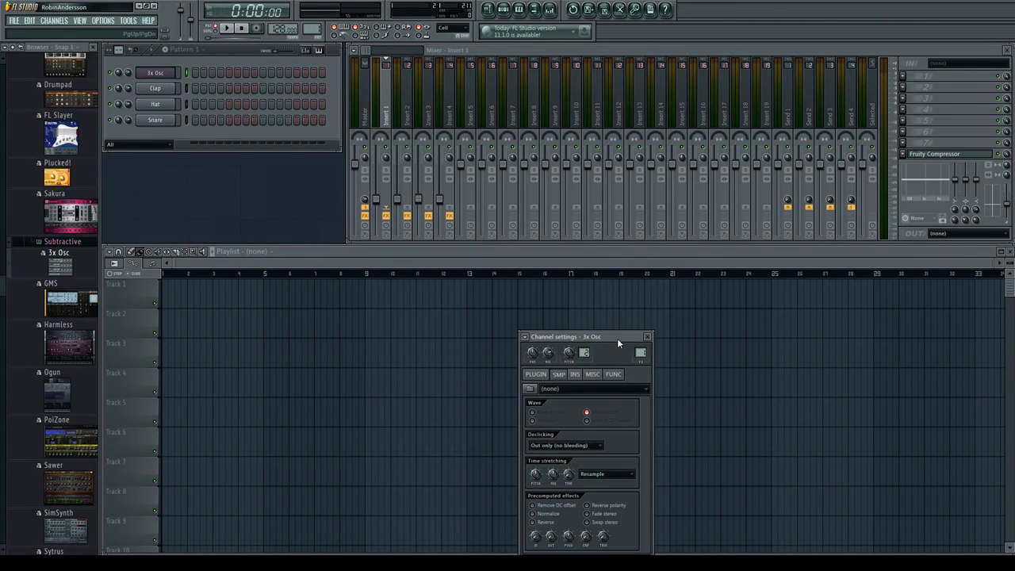
left_click_drag(617, 337, 508, 225)
left_click(434, 269)
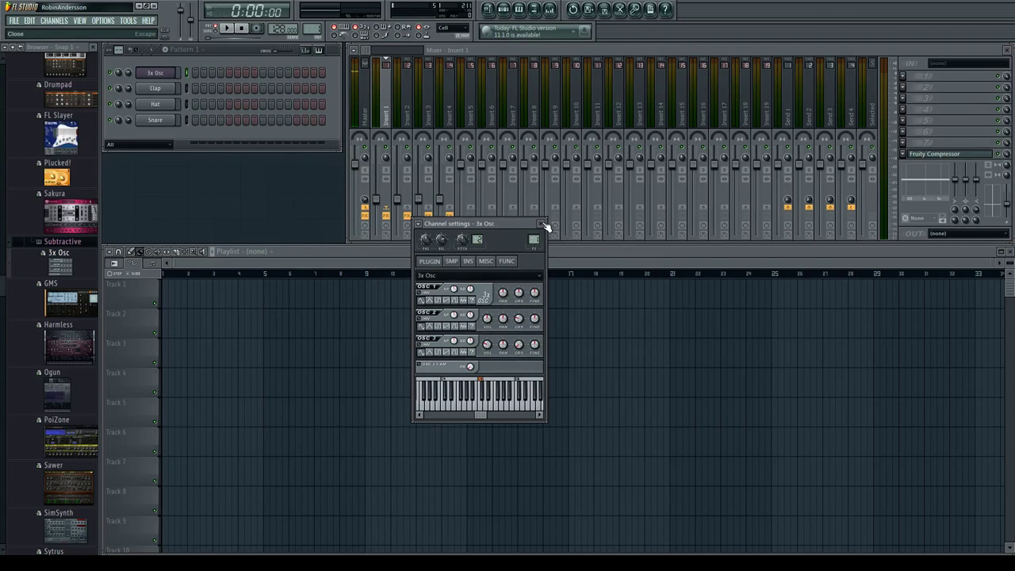
- In the 3x Osc piano roll, enter C4 and G4 at the start and lengthen both to fill bar 1
right_click(166, 75)
left_click(205, 76)
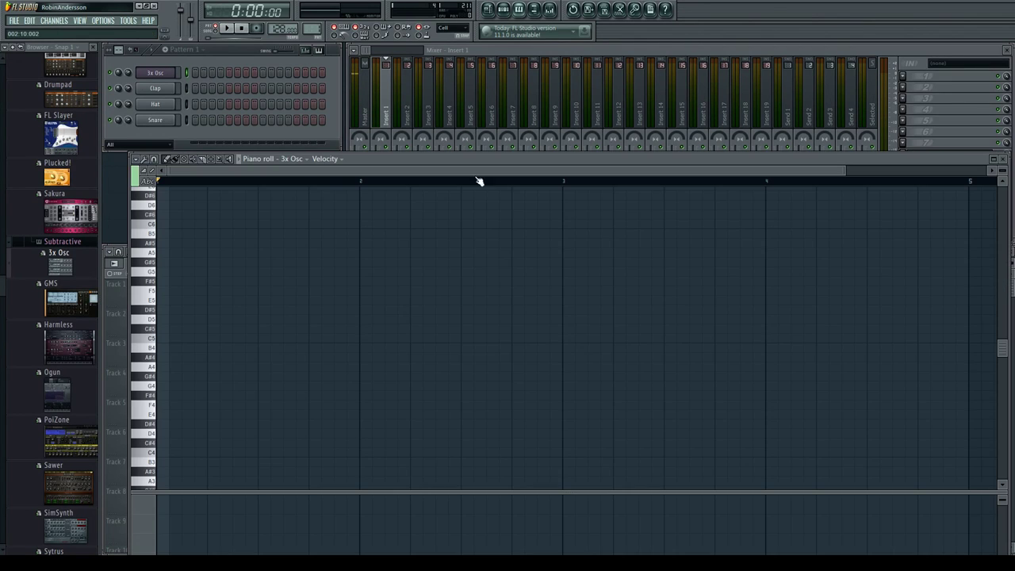
key("b")
key("z")
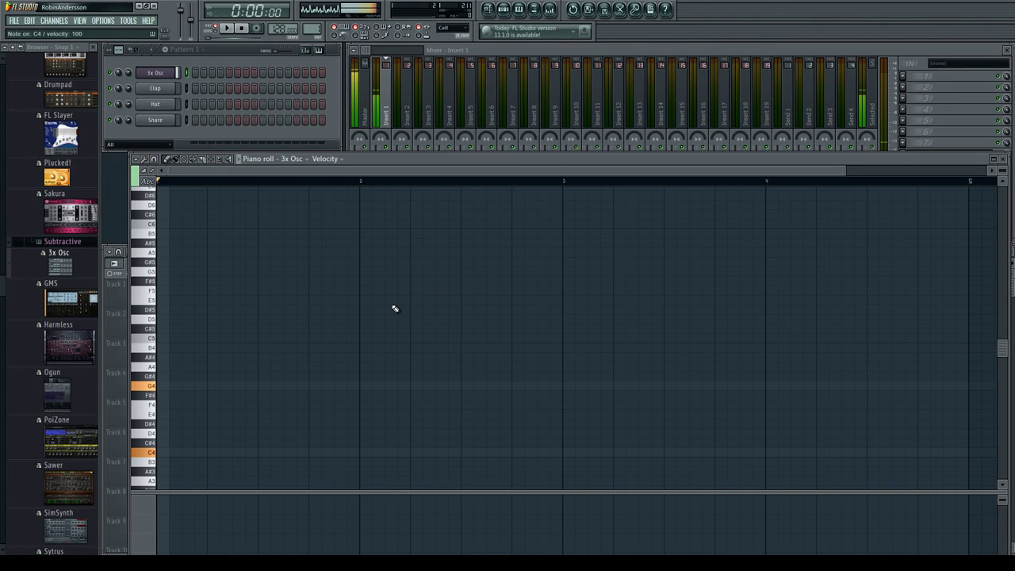
left_click(166, 452)
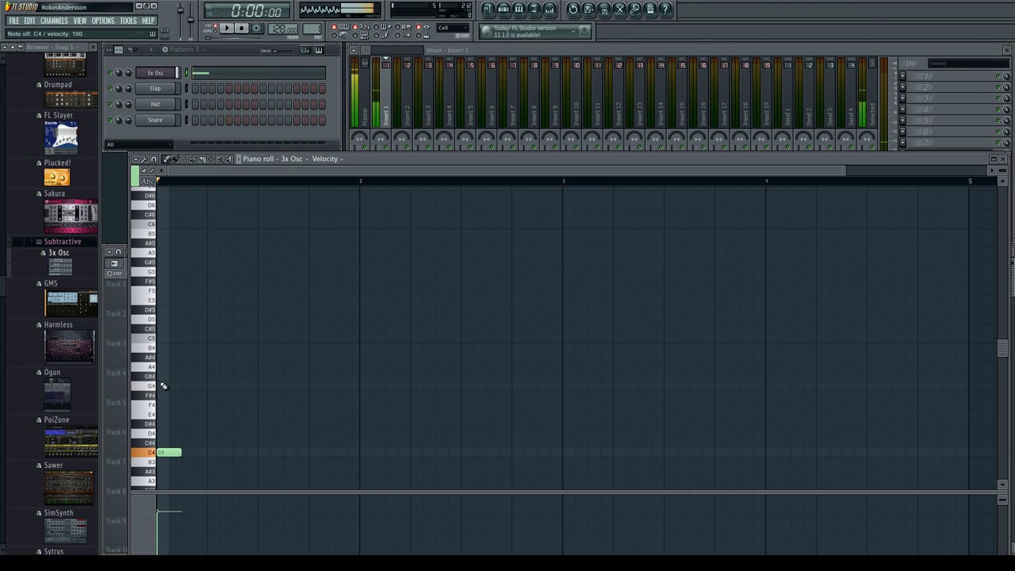
left_click(163, 386)
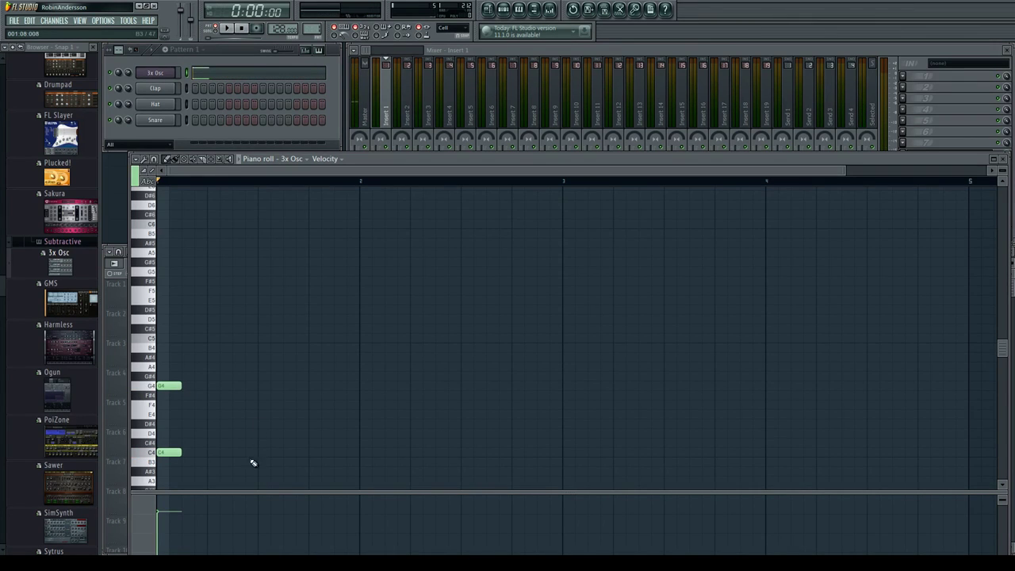
mouse_move(240, 467)
left_mouse_down()
mouse_move(169, 381)
mouse_move(357, 396)
left_mouse_up()
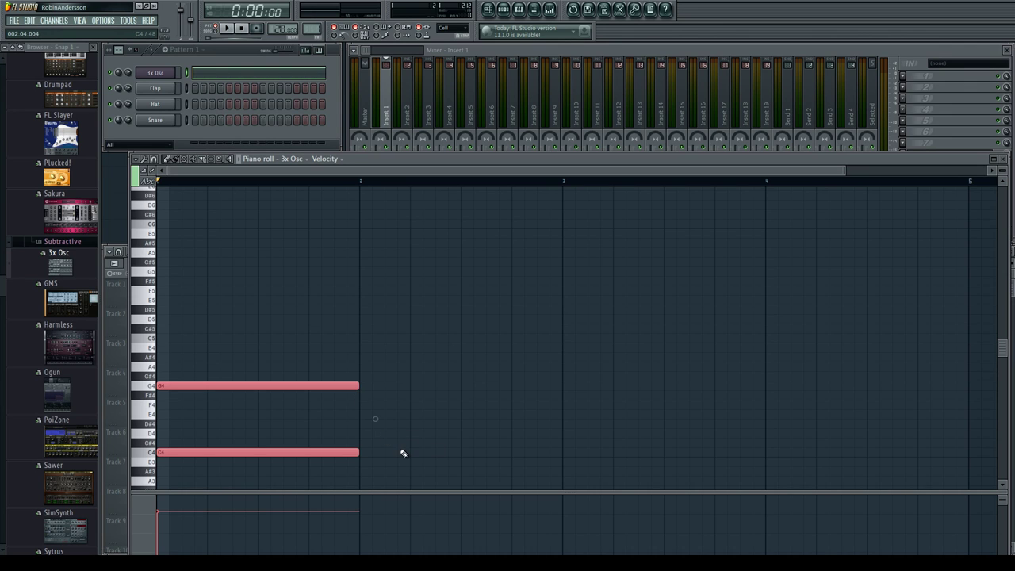
- Add bar-long C4 notes in bars 2 and 3, a bar-long F4 in bar 2, and half-bar F#4 and G#4 notes in bar 3
left_click(366, 453)
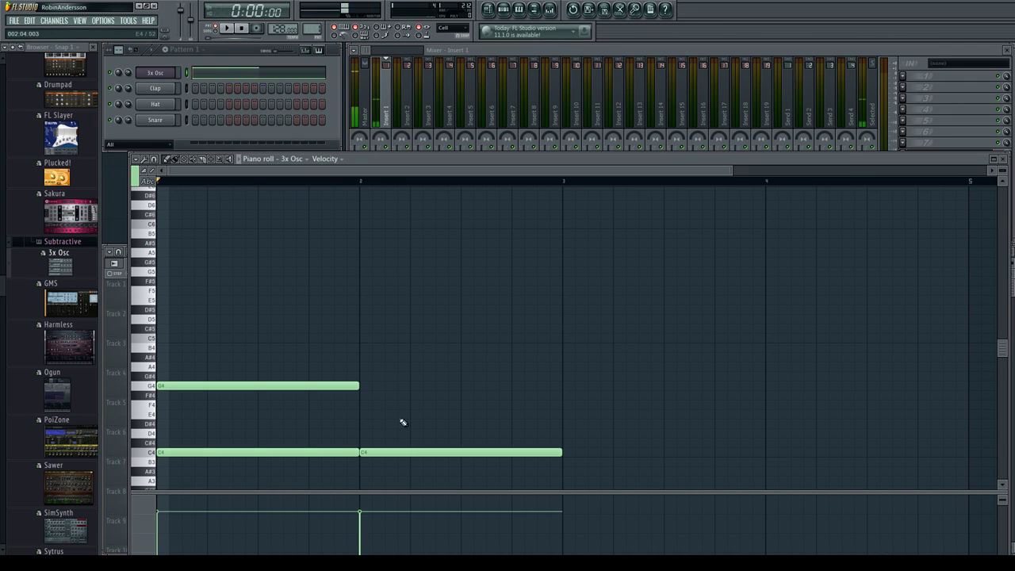
left_click(363, 404)
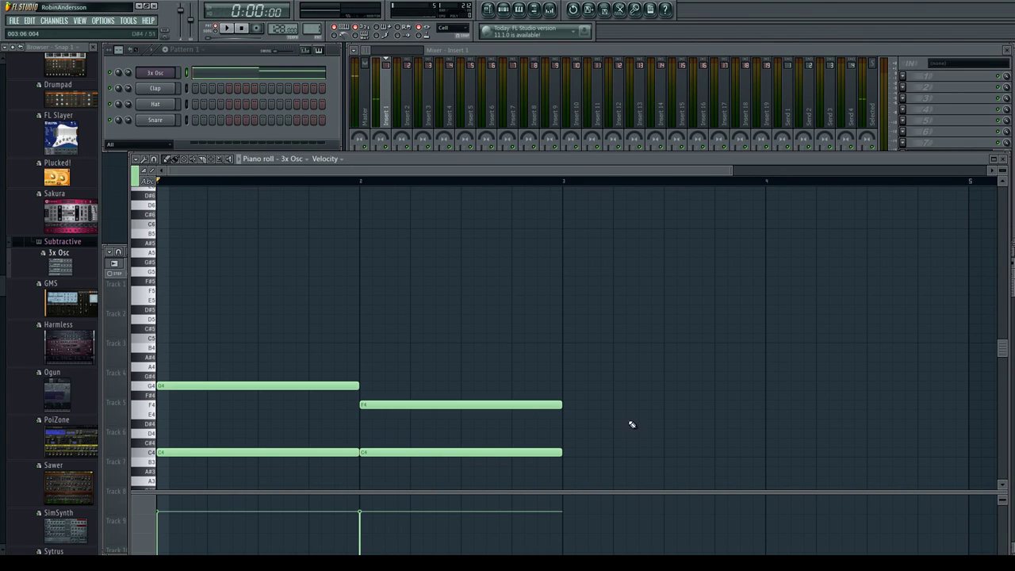
left_click(569, 395)
left_click_drag(763, 396, 649, 395)
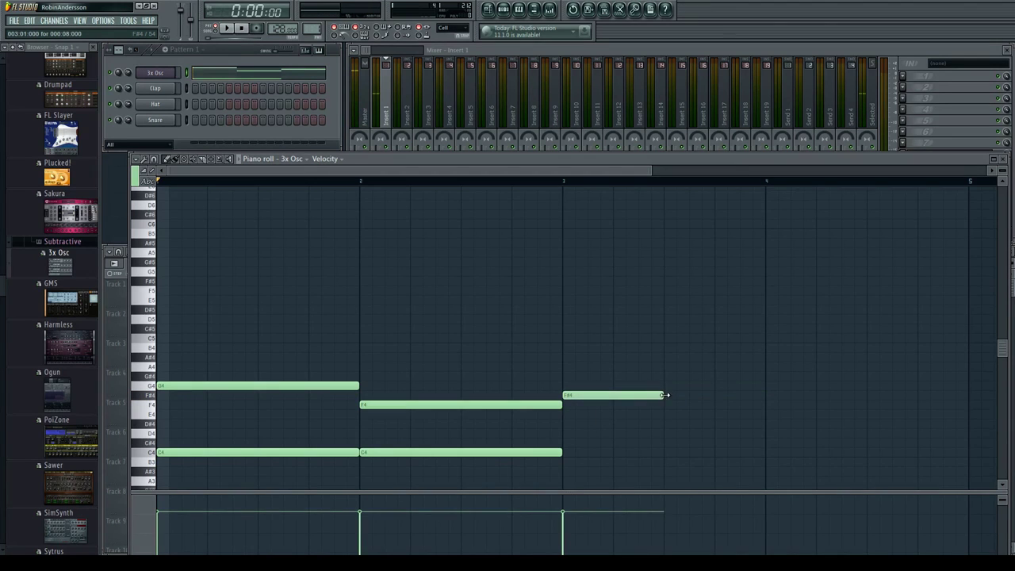
left_click(673, 376)
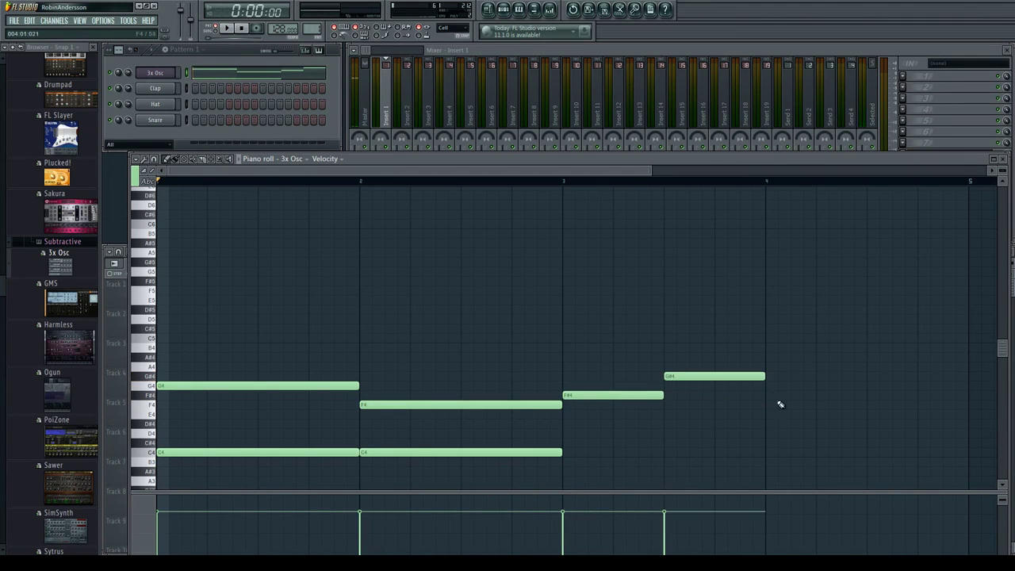
left_click(569, 452)
left_click_drag(692, 452, 766, 452)
- Play back the pattern while reviewing the 3x Osc channel's sample and oscillator settings
key("space")
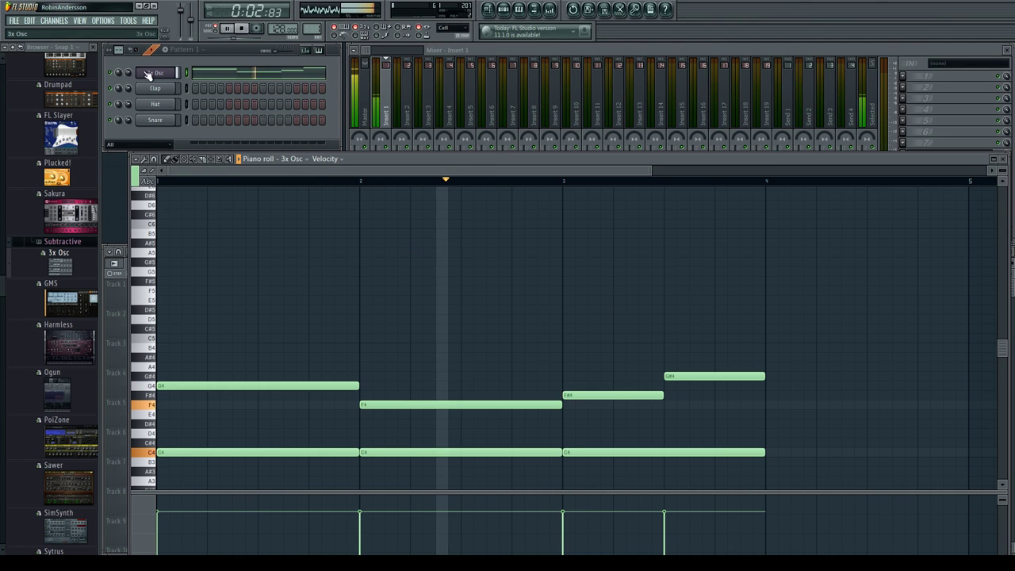
left_click(173, 73)
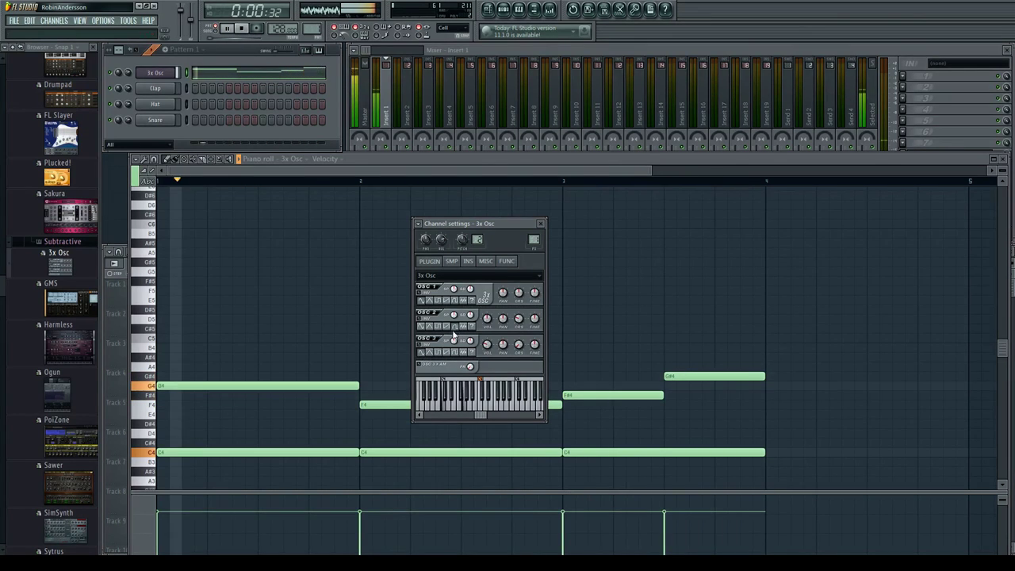
left_click(452, 262)
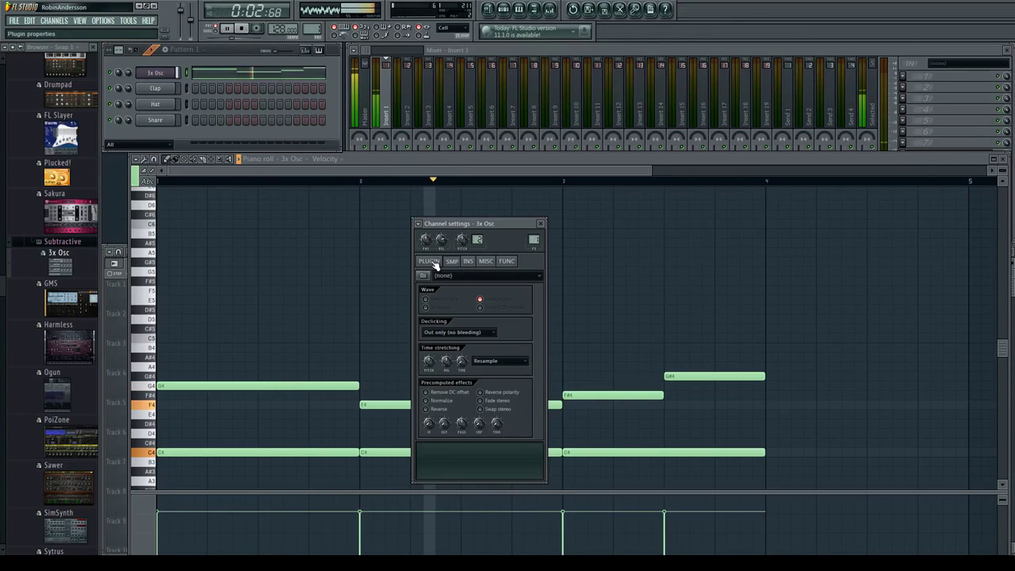
left_click(429, 261)
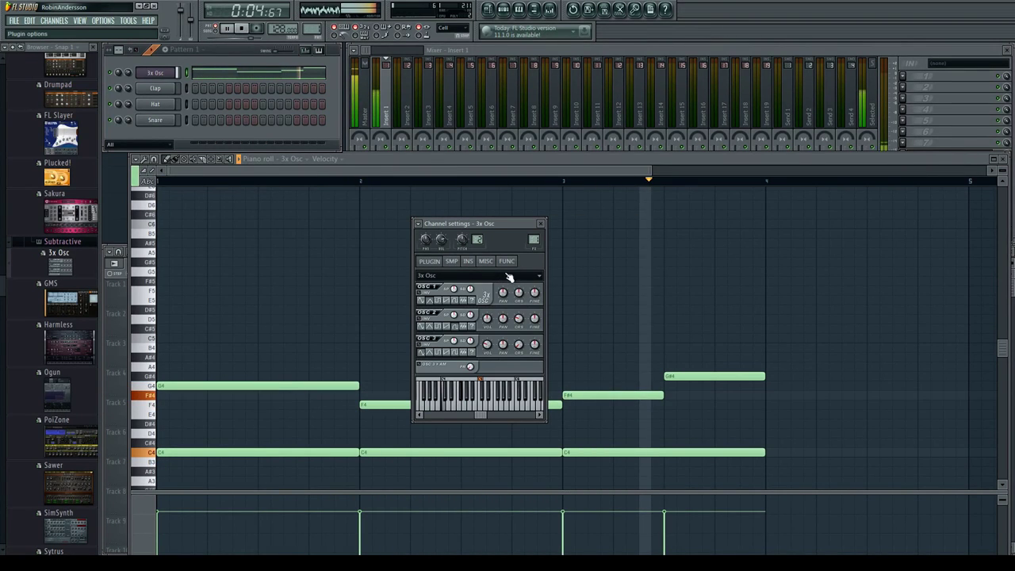
left_click(542, 224)
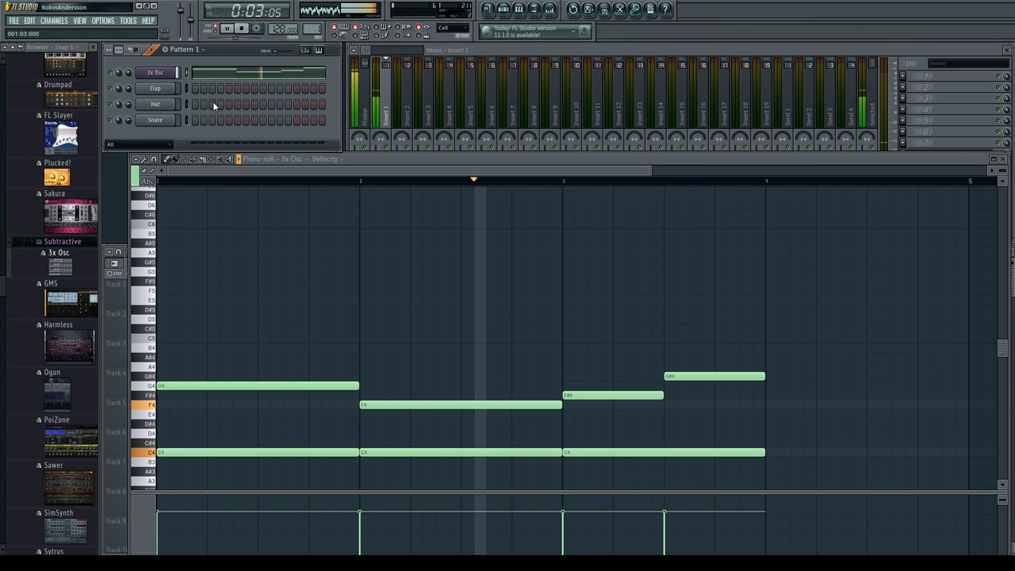
key("space")
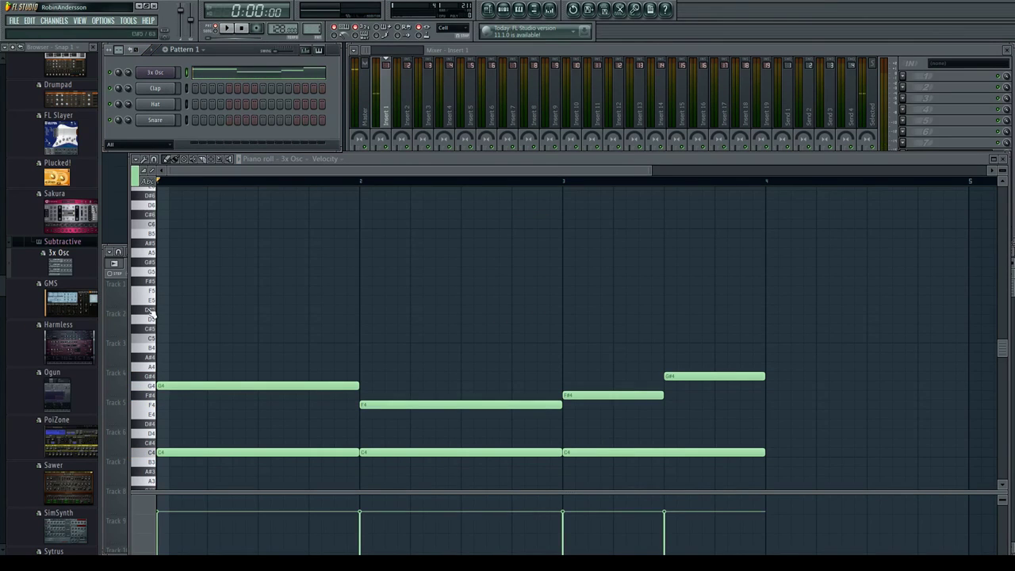
- Replace the Clap channel with a second 3x Osc and set its oscillator 1 to the saw shape, auditioning notes
left_click_drag(50, 270, 163, 91)
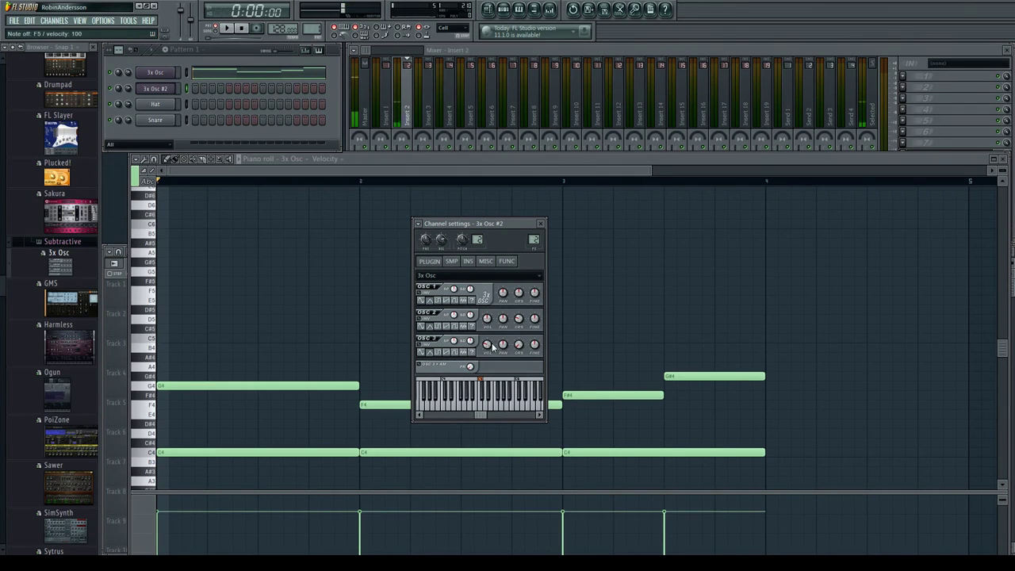
key("r")
left_click(448, 301)
key("r")
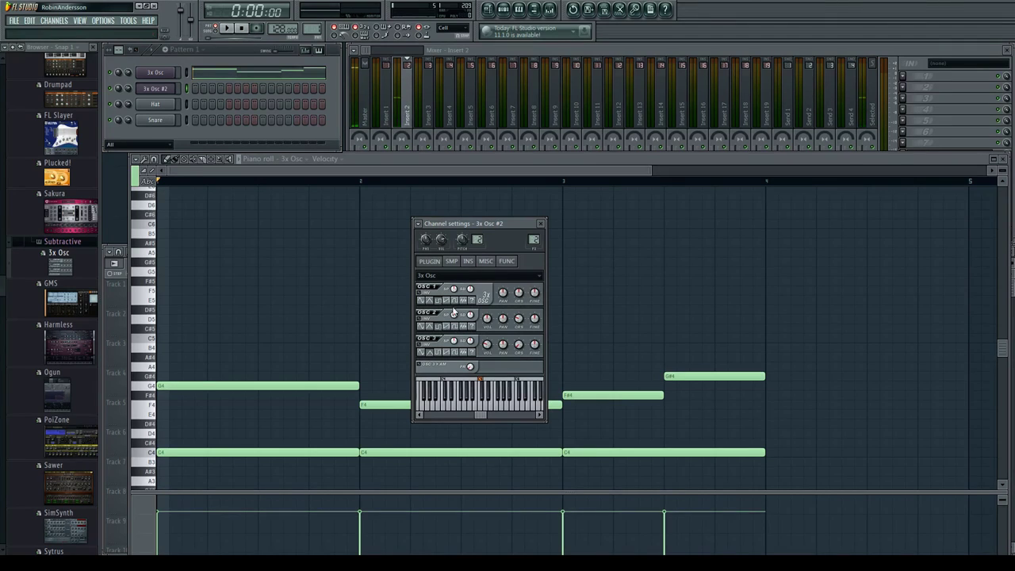
key("r")
left_click(446, 302)
key("r")
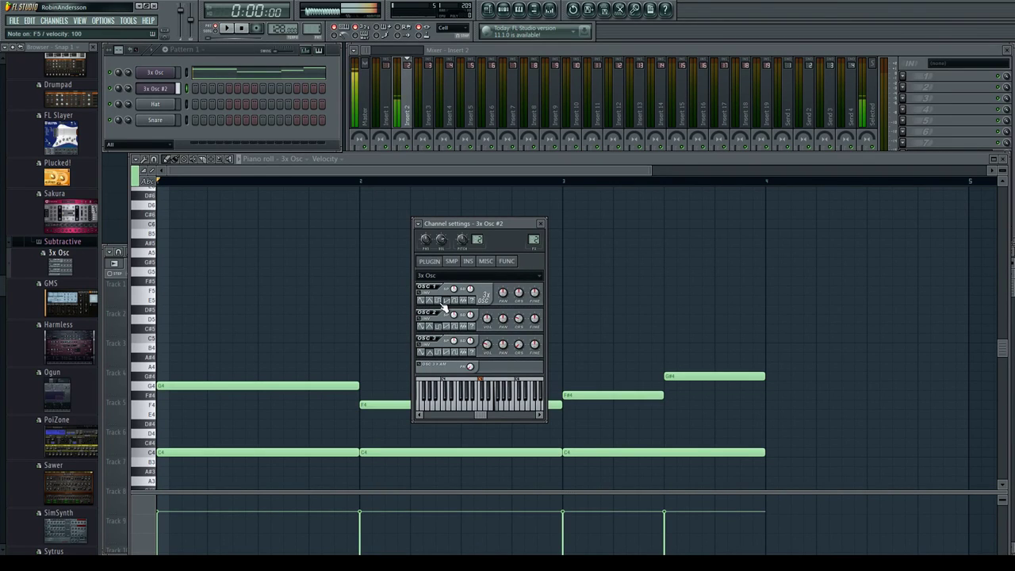
left_click(437, 301)
key("r")
left_click(446, 300)
key("r")
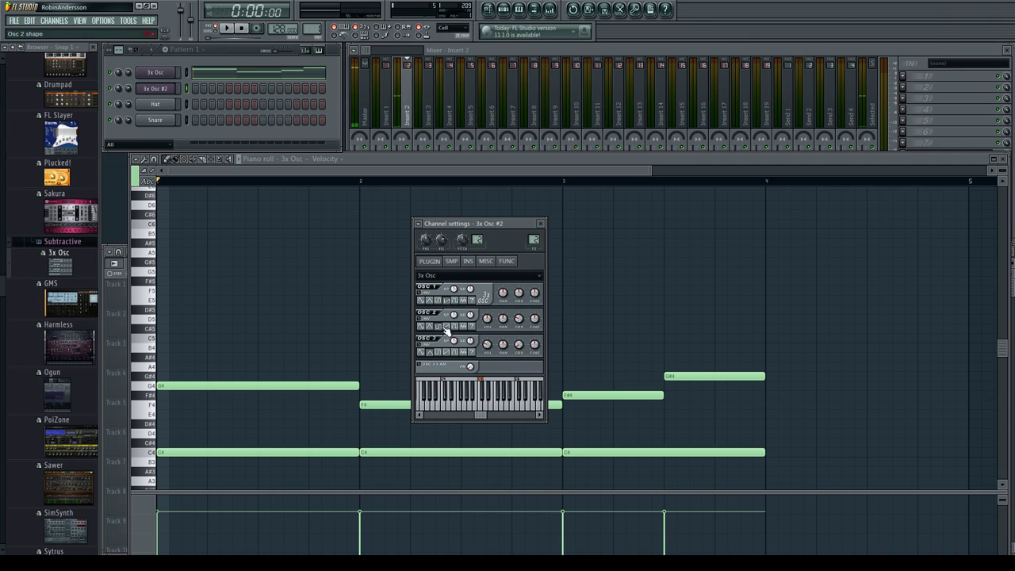
- Set oscillator 2 of the second 3x Osc to the saw shape and audition the sound with test notes
left_click(430, 327)
key("r")
left_click(446, 327)
key("r")
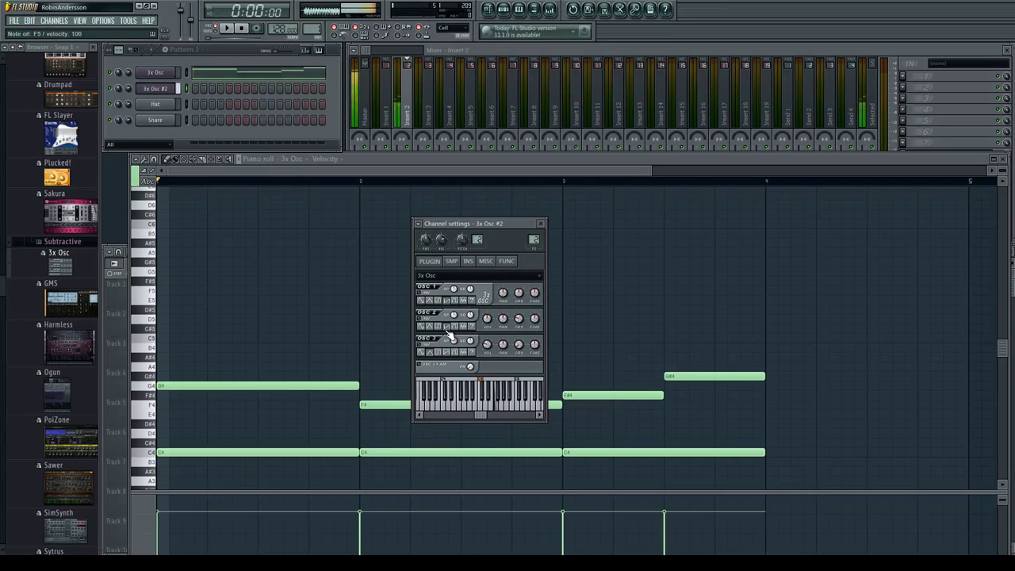
key("v")
key("v")
key("v")
key("v")
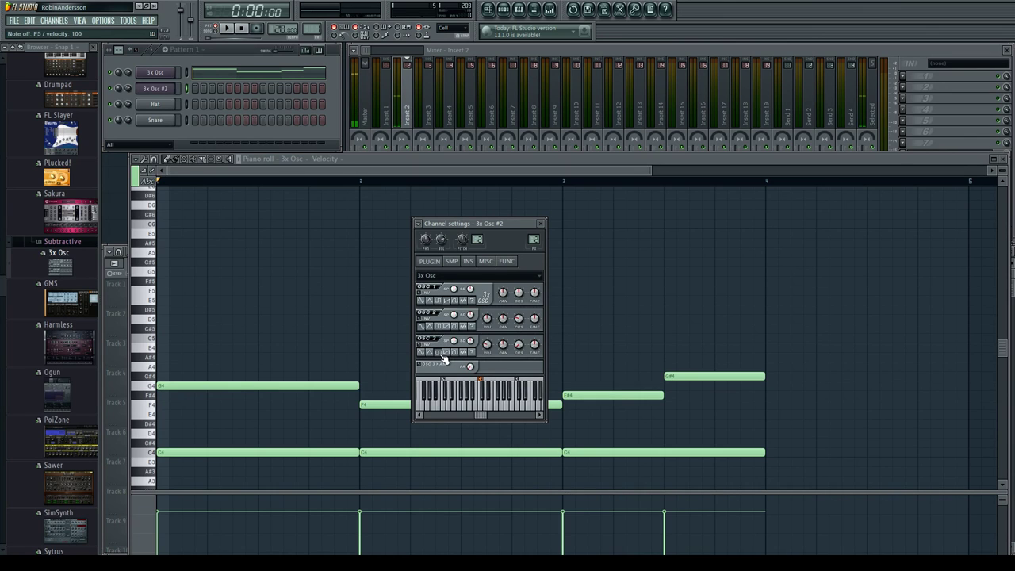
key("v")
key("r")
key("r")
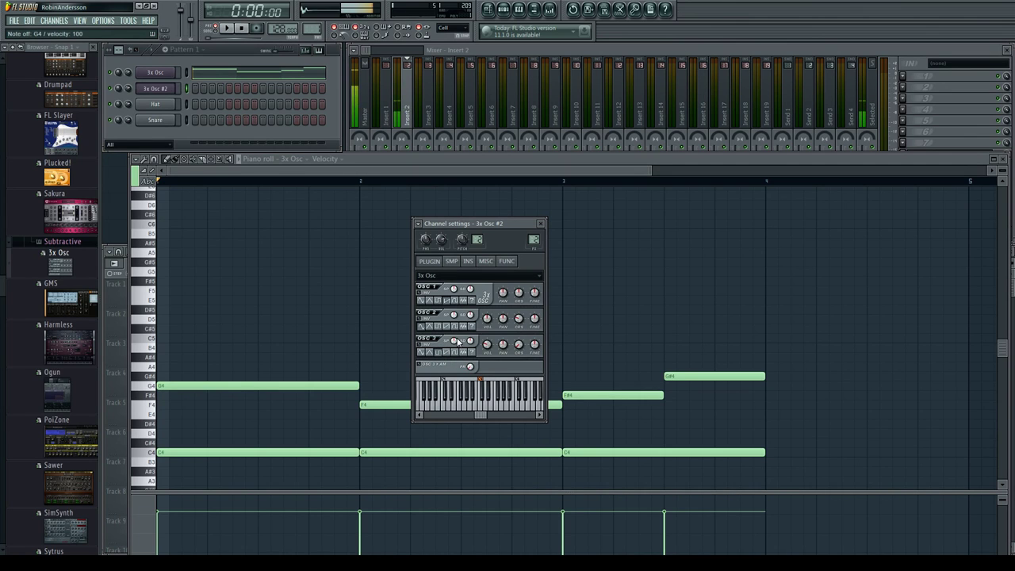
key("r")
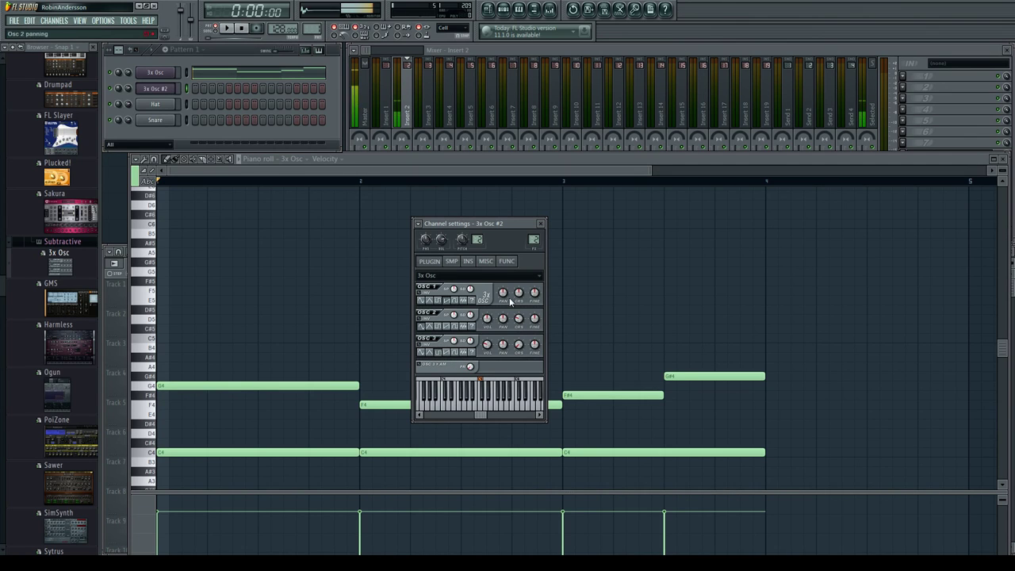
left_click(541, 223)
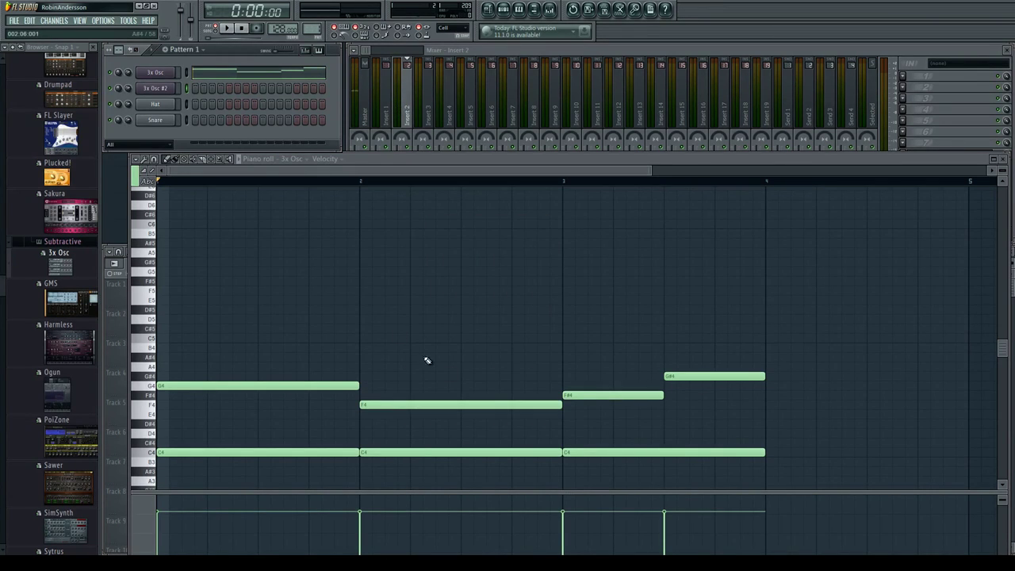
- In the second 3x Osc's piano roll, place a G4 note at the start of bar 1 and shorten it to two steps
left_click(158, 89)
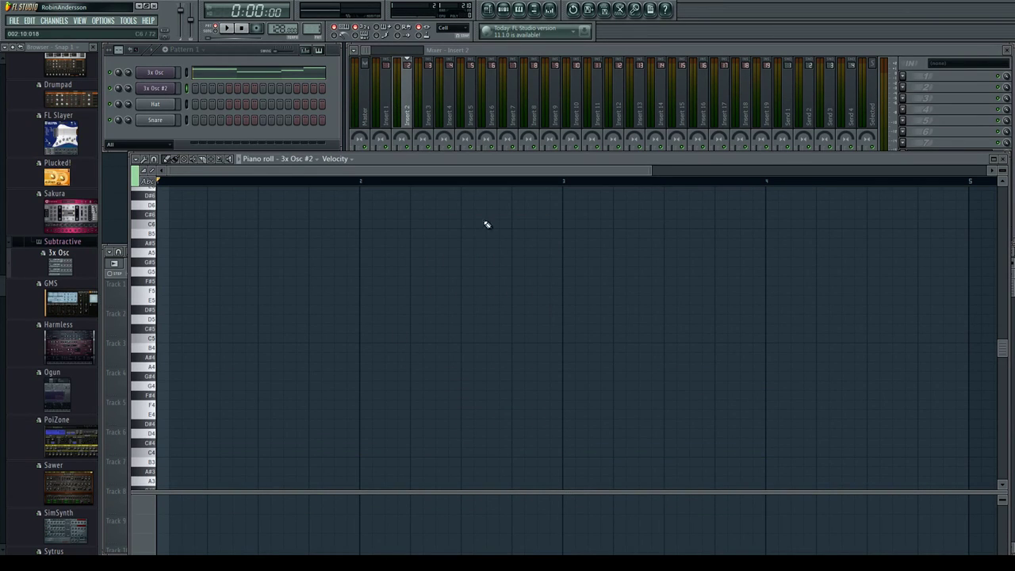
left_click(177, 385)
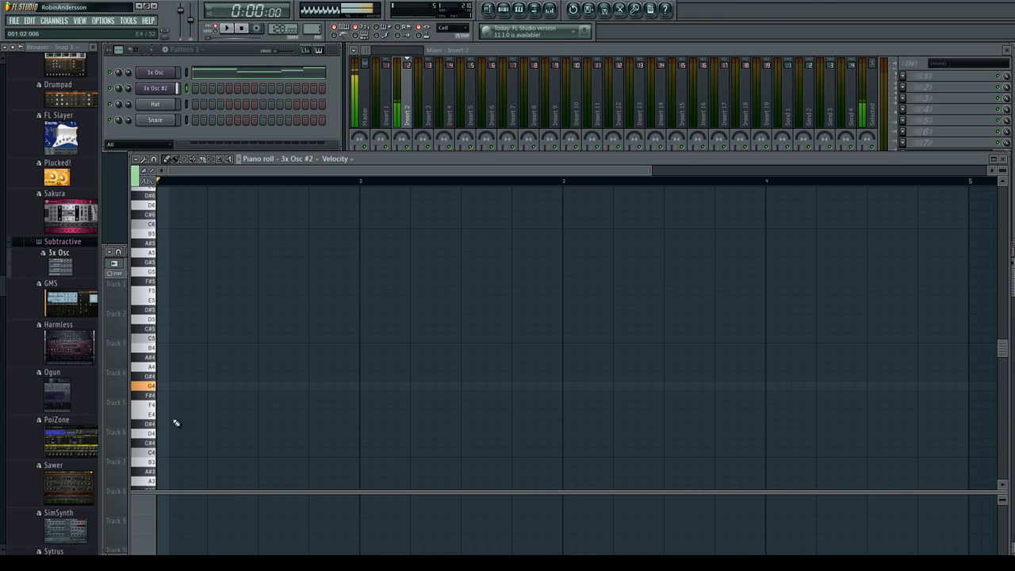
left_click(160, 386)
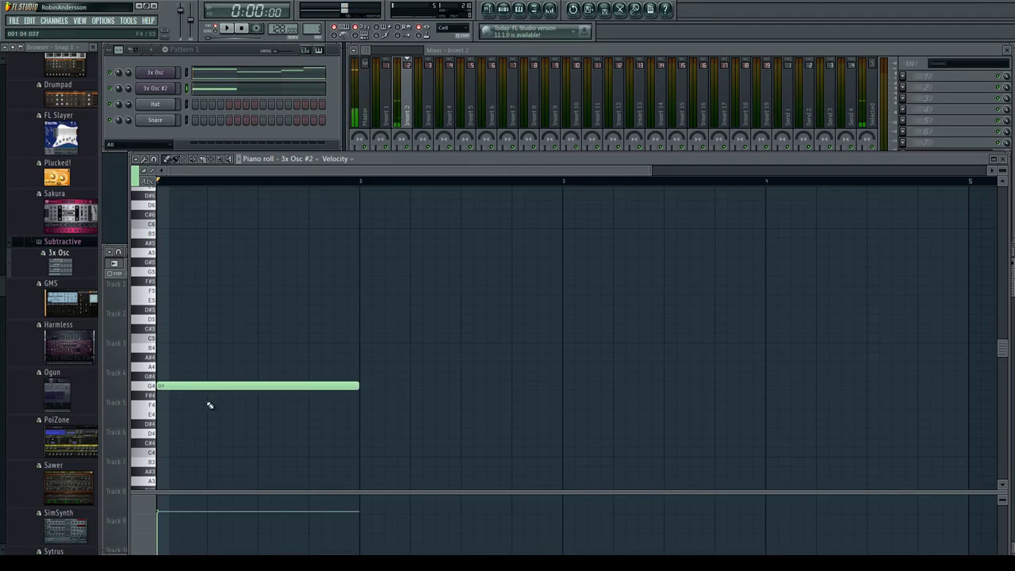
left_click(362, 389)
right_click(373, 387)
left_click_drag(357, 384, 186, 385)
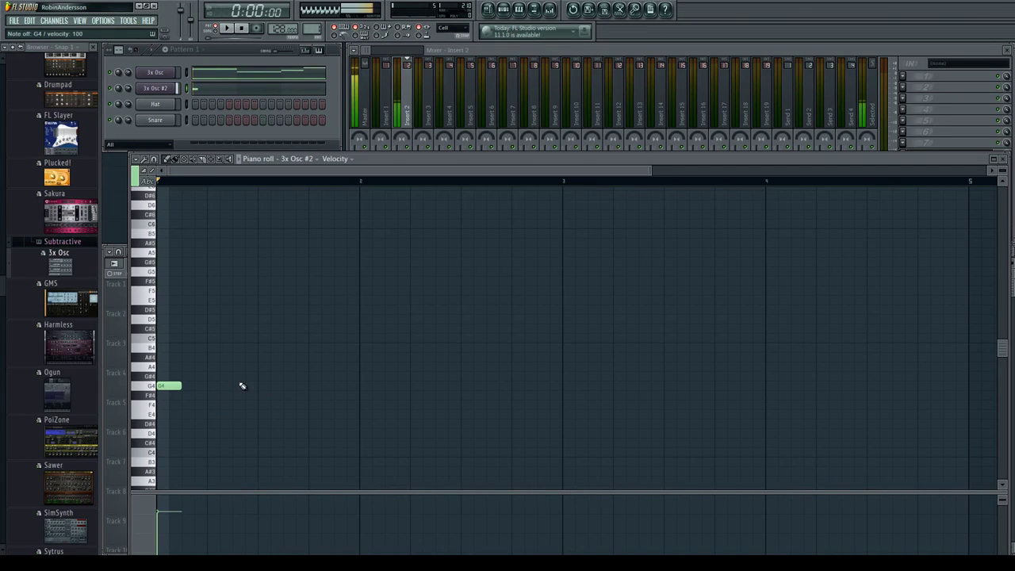
- Add two-step notes G5 at step 7 and G4 at step 11 of bar 1, and play back the pattern
left_click(242, 274)
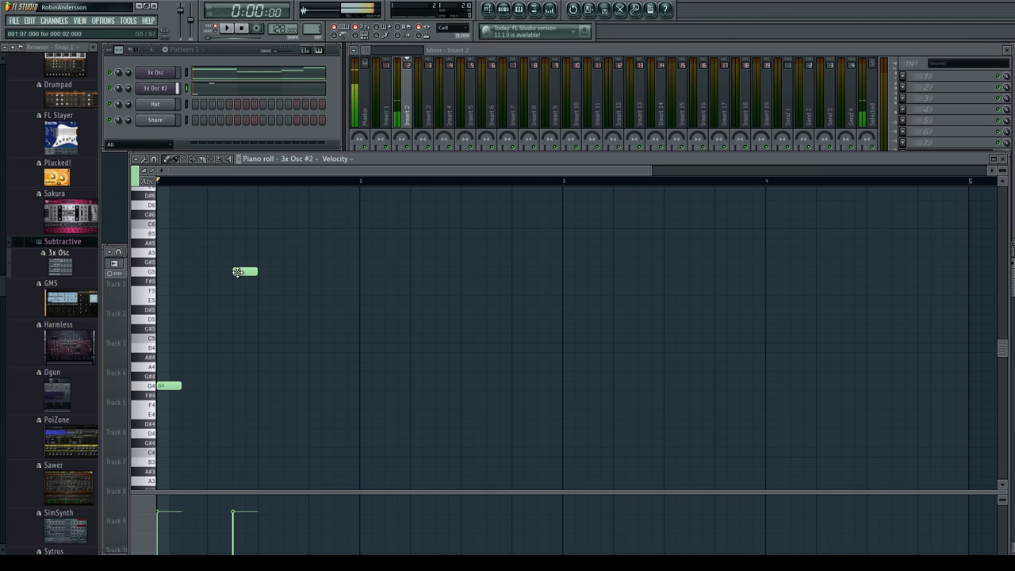
left_click(291, 386)
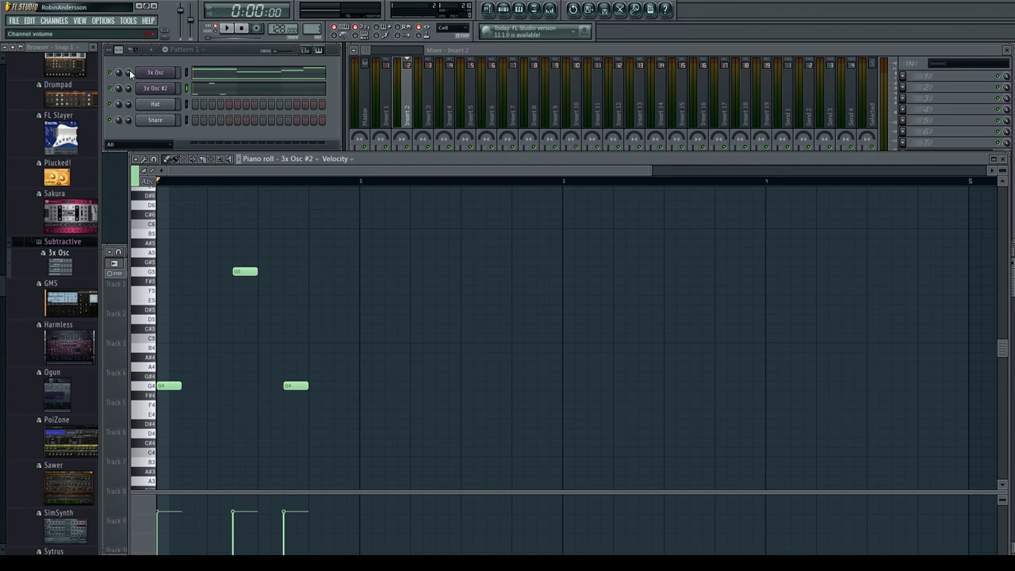
key("space")
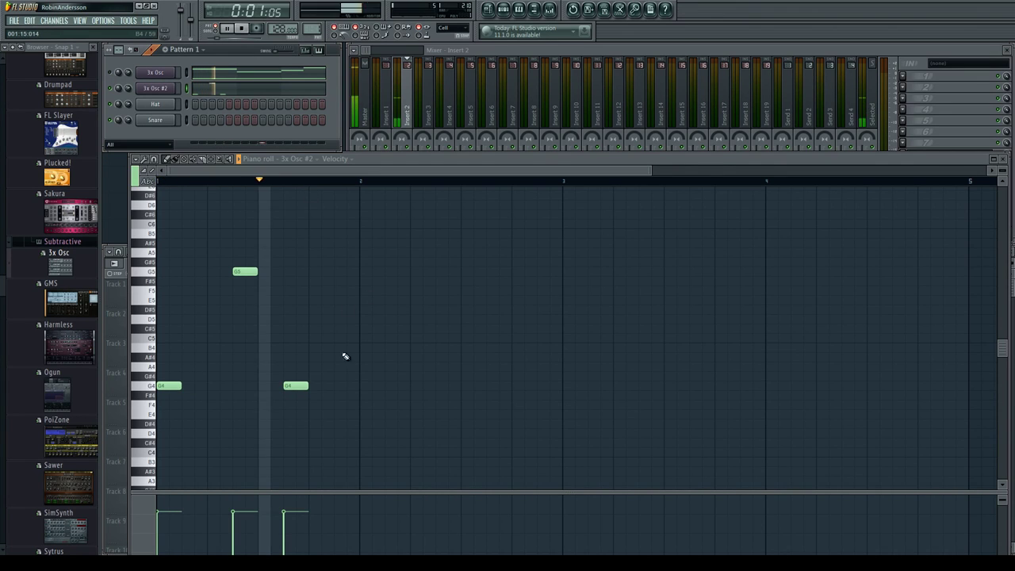
- Stop playback and fill bar 2 with a four-step F4 at step 1 and two-step notes F5 at steps 7 and 9 and F4 at step 13
key("space")
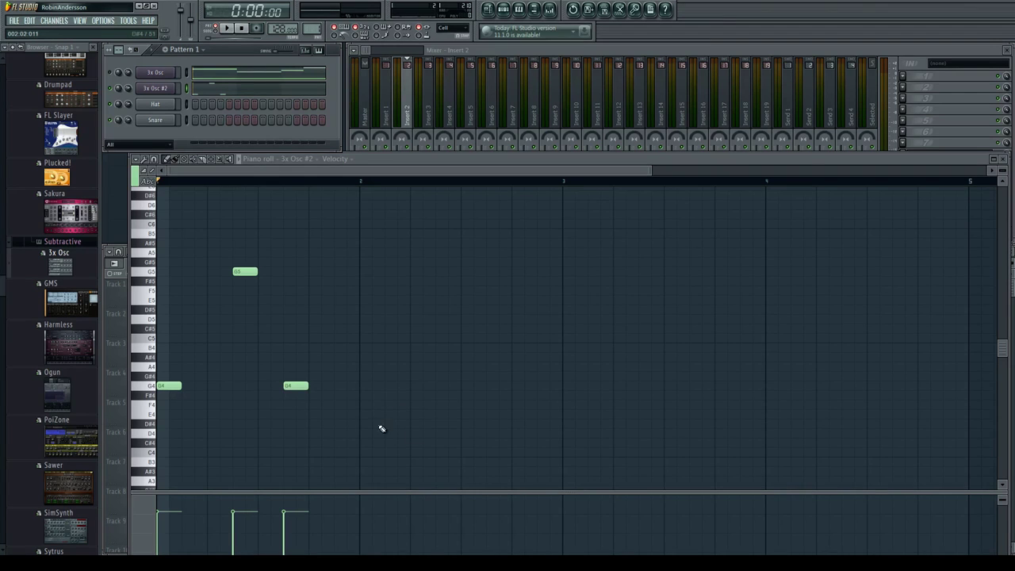
left_click(370, 406)
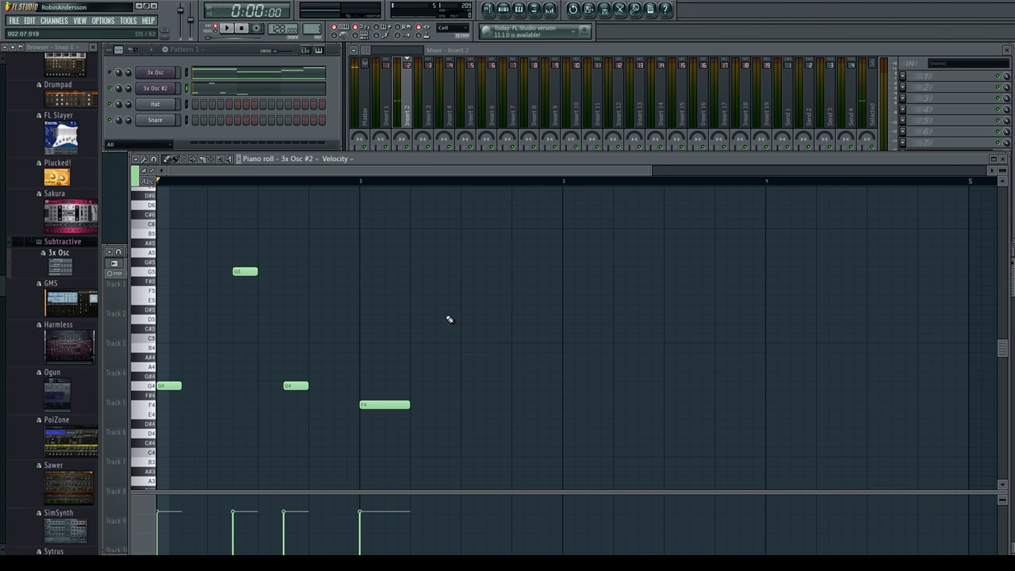
mouse_move(456, 302)
left_mouse_down()
mouse_move(471, 307)
mouse_move(455, 298)
mouse_move(464, 291)
left_mouse_up()
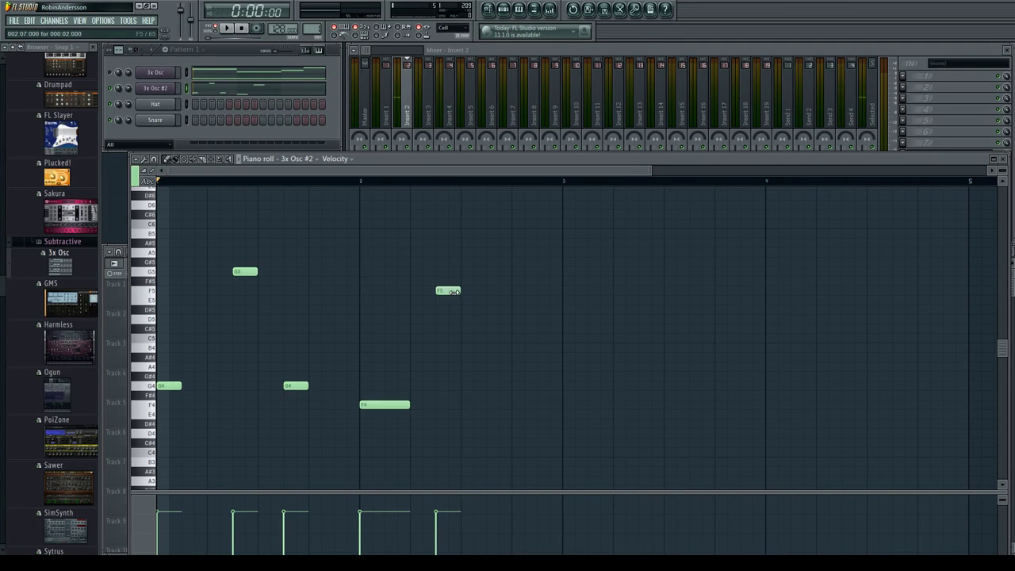
left_click(468, 295)
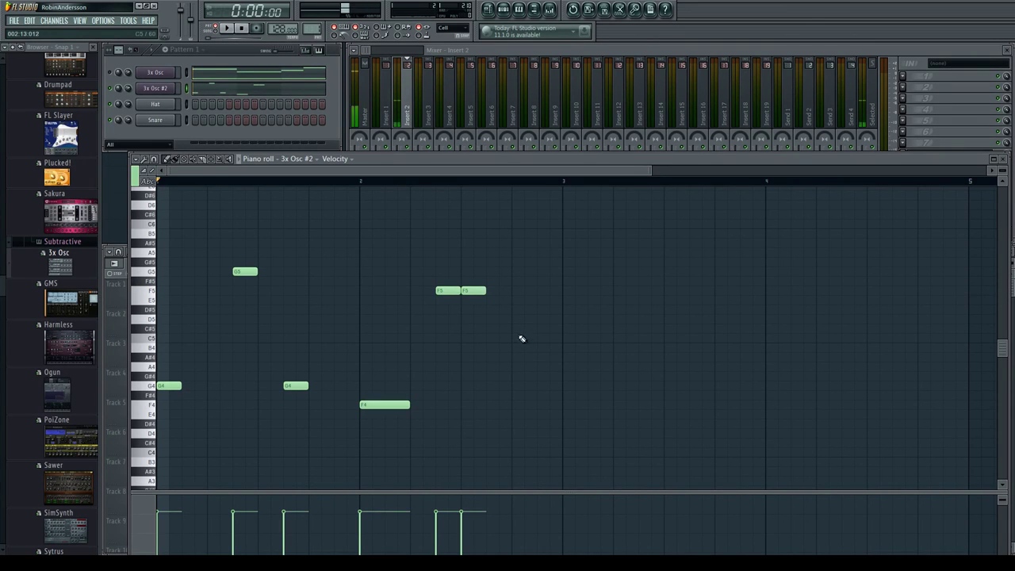
left_click(516, 405)
key("g")
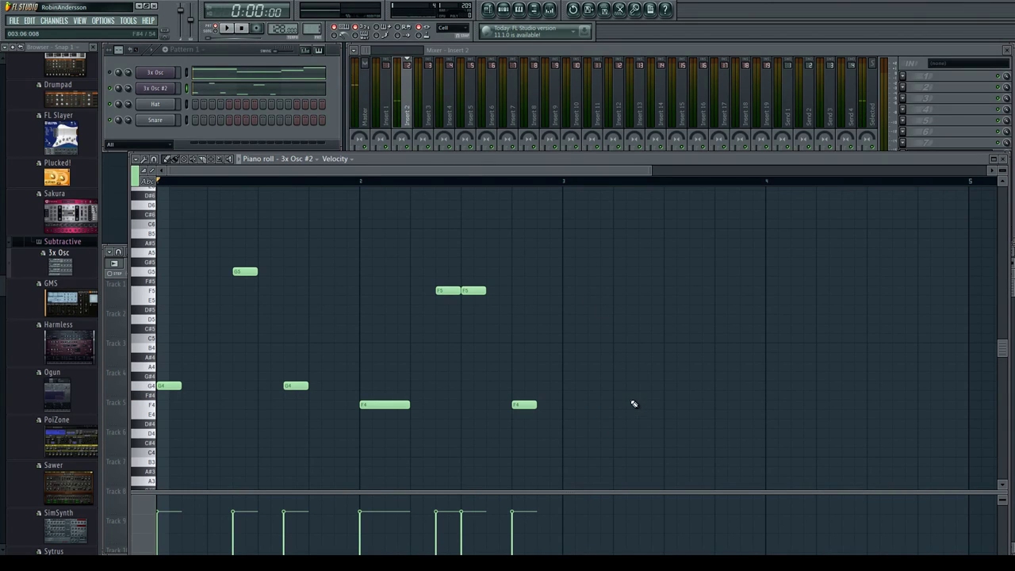
- Fill bar 3 with two-step notes F#4, G#4, F#5, G#5, F#4 and G#4 at steps 1, 4, 7, 10, 13 and 15
left_click(567, 395)
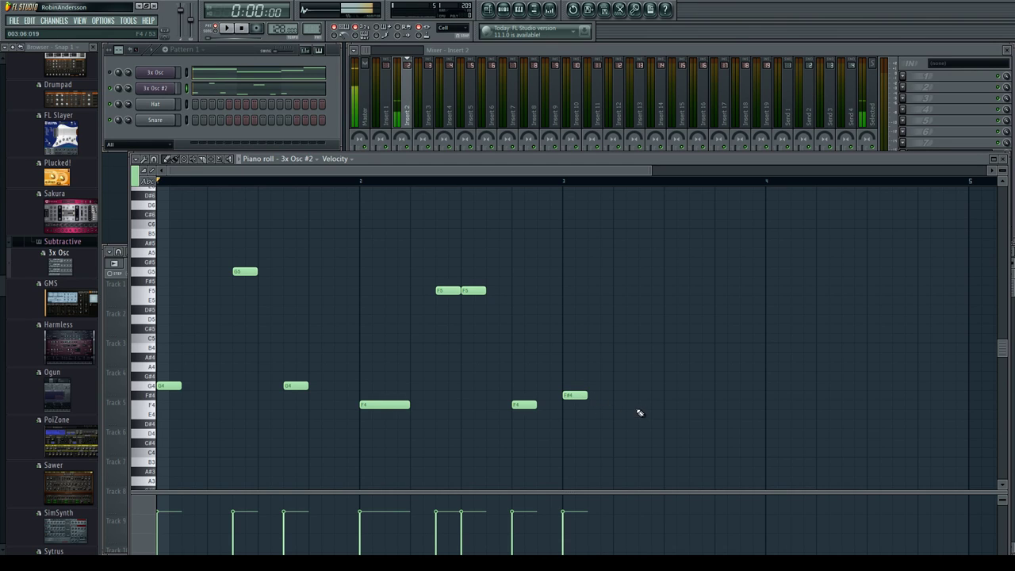
left_click(606, 377)
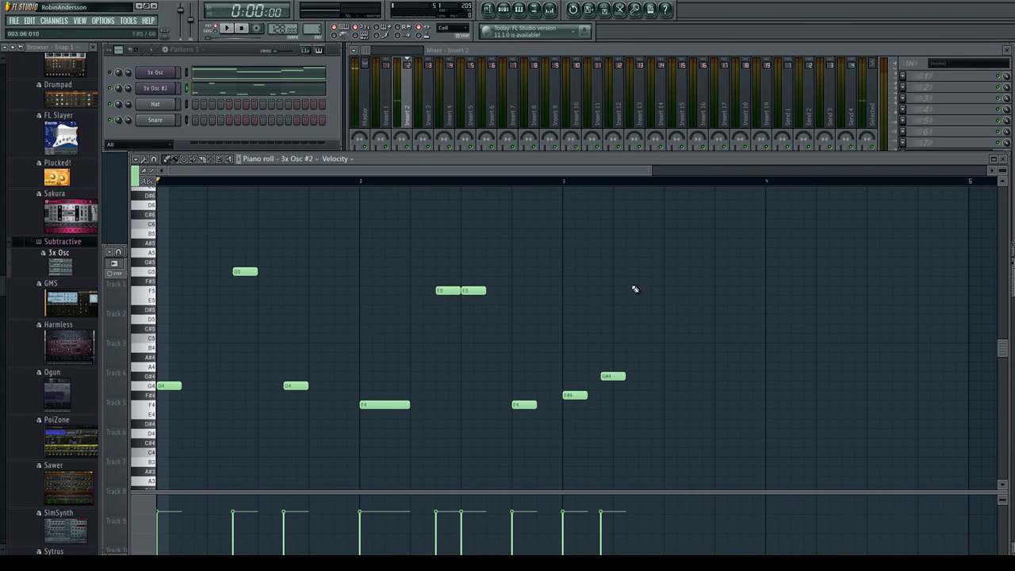
left_click_drag(632, 287, 633, 270)
mouse_move(639, 271)
left_mouse_down()
mouse_move(640, 290)
mouse_move(650, 282)
left_mouse_up()
left_click(678, 262)
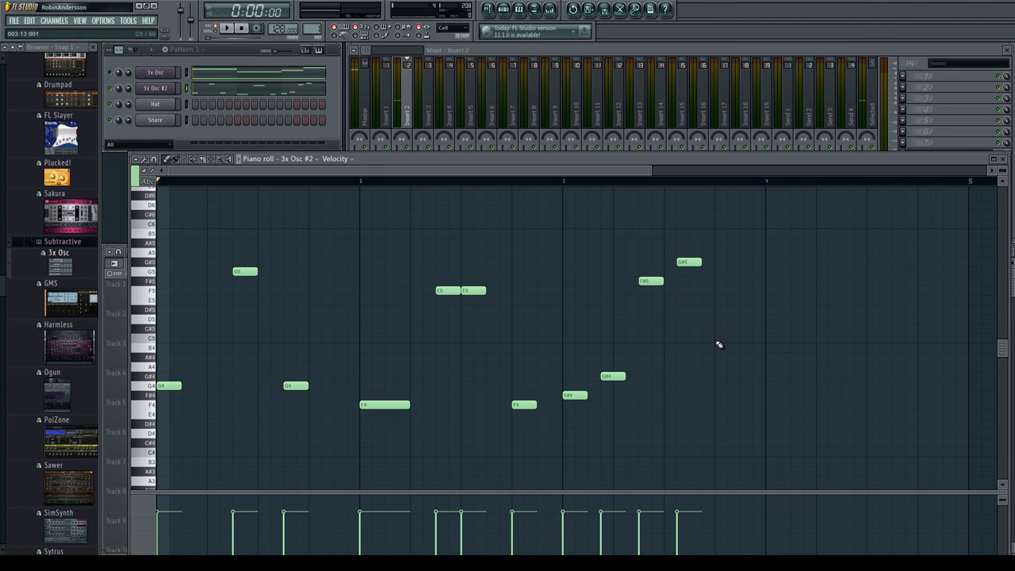
left_click(734, 394)
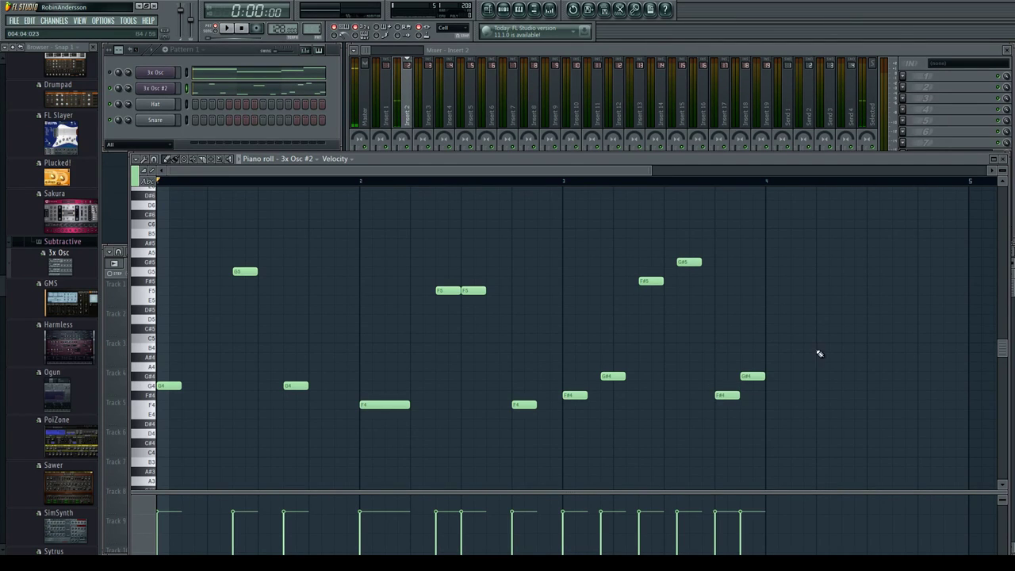
- Play back Pattern 1 with both 3x Osc channels, look briefly at empty Pattern 2, return to Pattern 1 and stop playback
key("space")
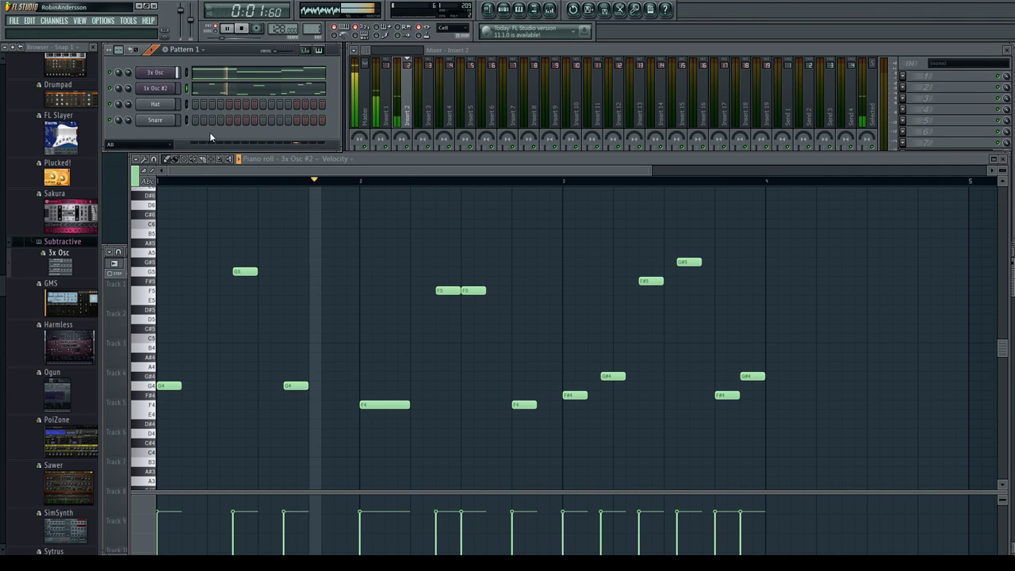
key("KP_Add")
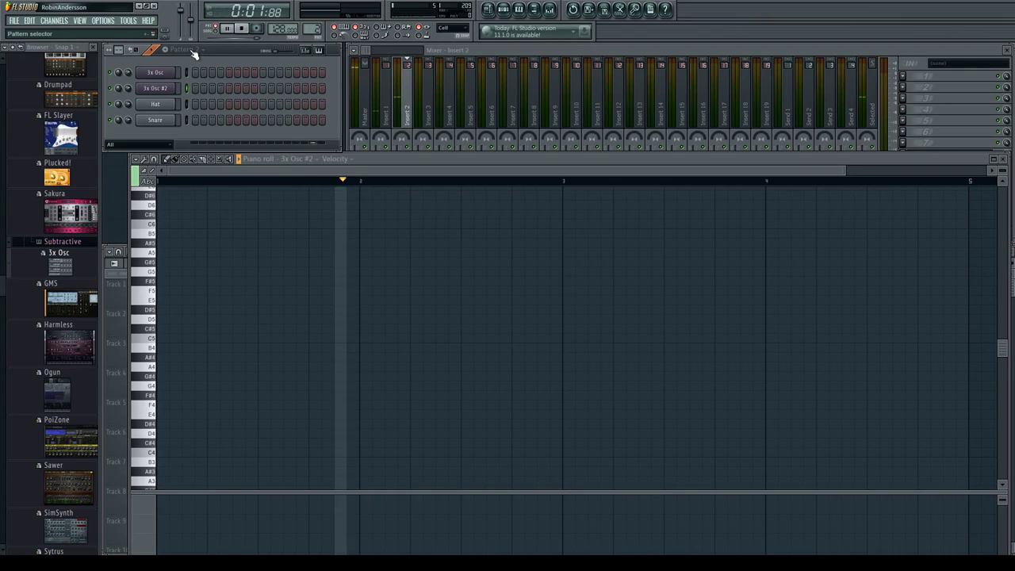
key("KP_Subtract")
left_click(242, 29)
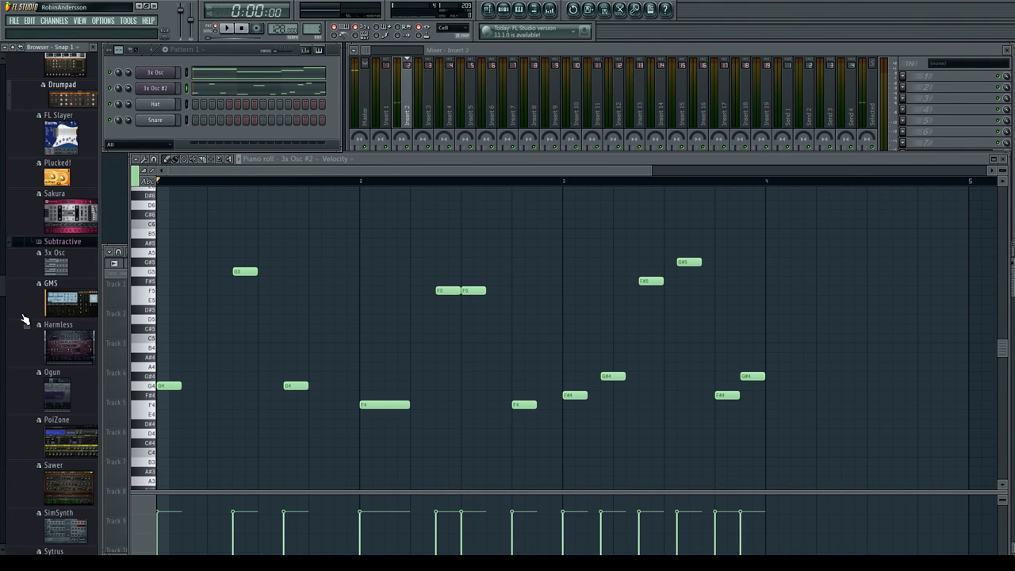
- Find the FPC drum machine among the generators and replace the Hat channel with it
scroll(24, 319, "up", 8)
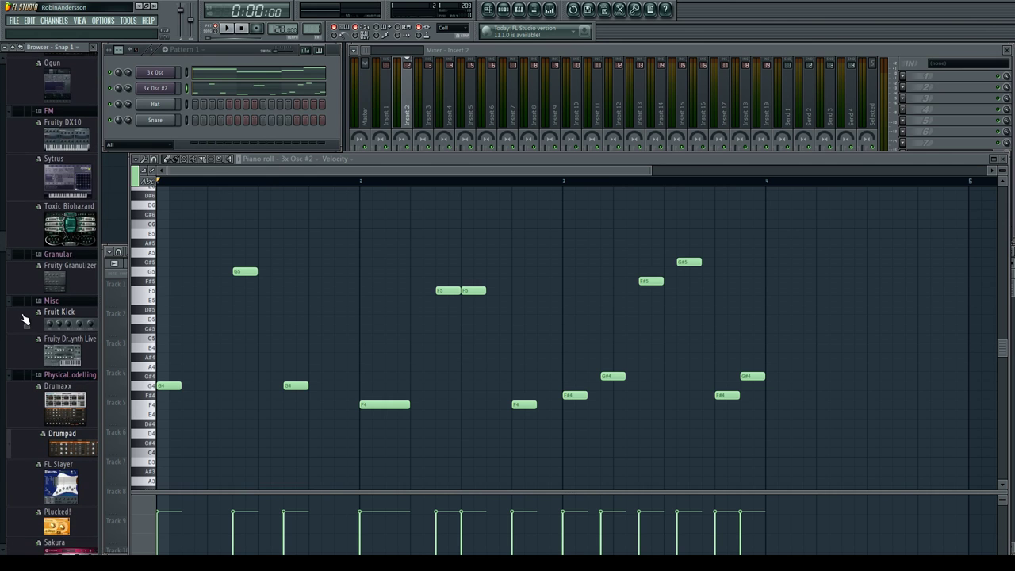
scroll(24, 319, "up", 6)
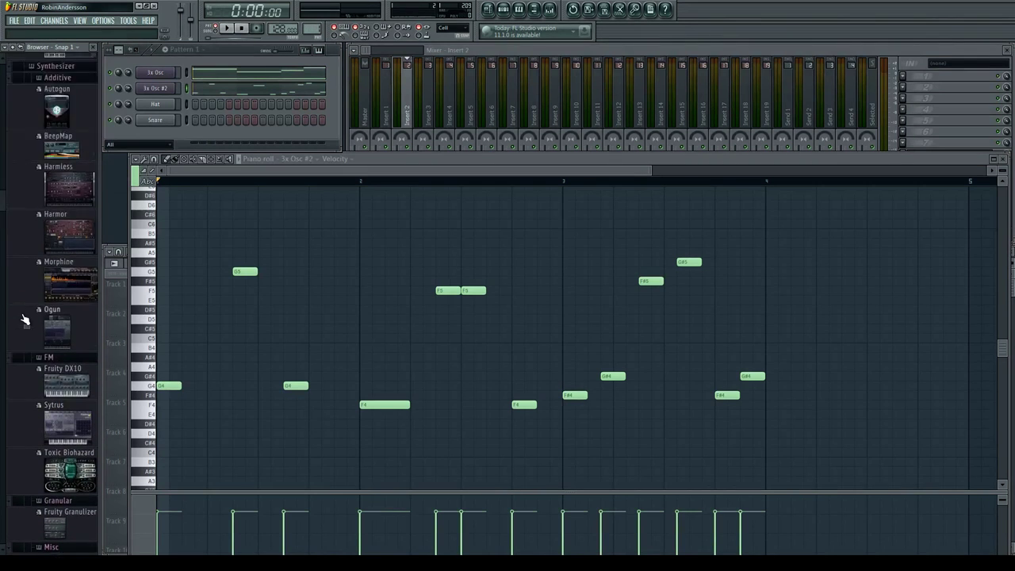
scroll(24, 319, "up", 7)
scroll(24, 319, "up", 11)
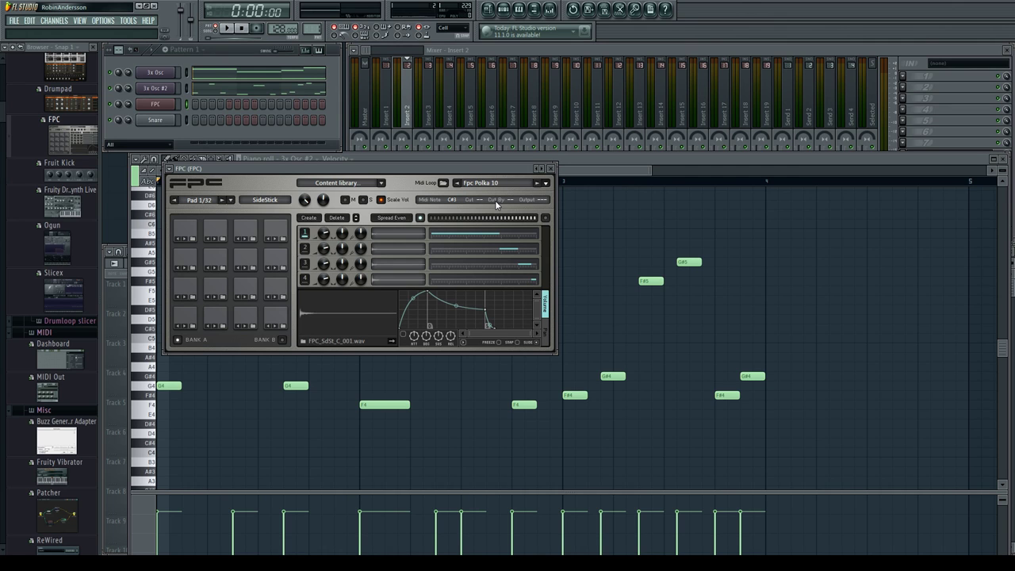
- Try the Fpc Ambient Groove 07 MIDI loop in Pattern 1 with playback, and undo the inserted drum notes
left_click(578, 257)
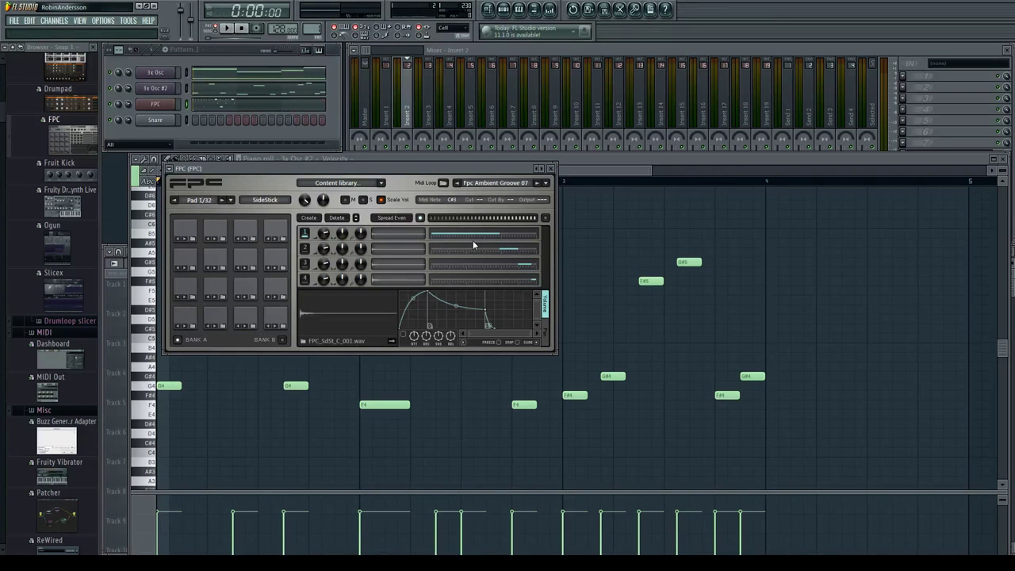
key("space")
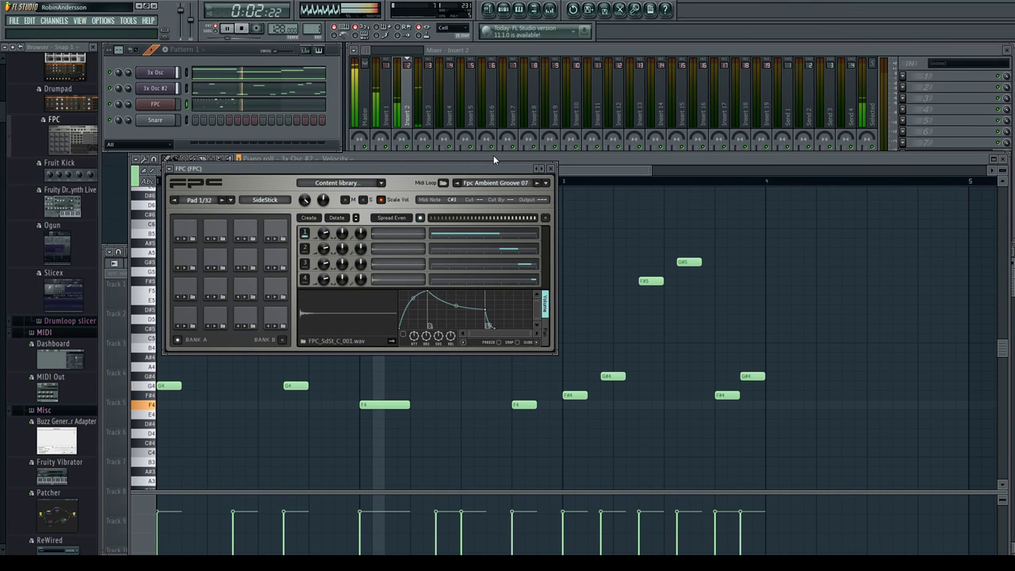
key("space")
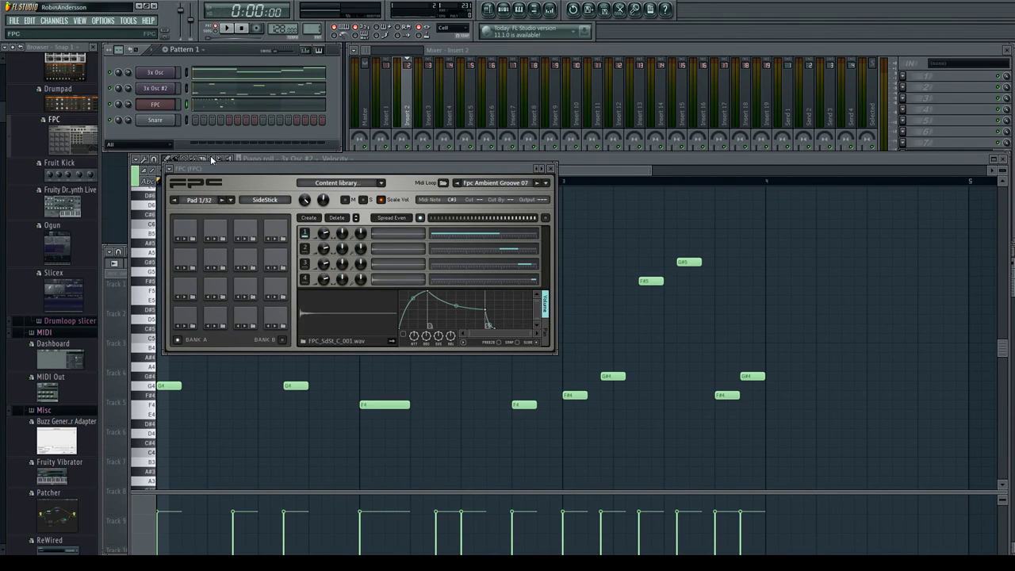
key("ctrl+z")
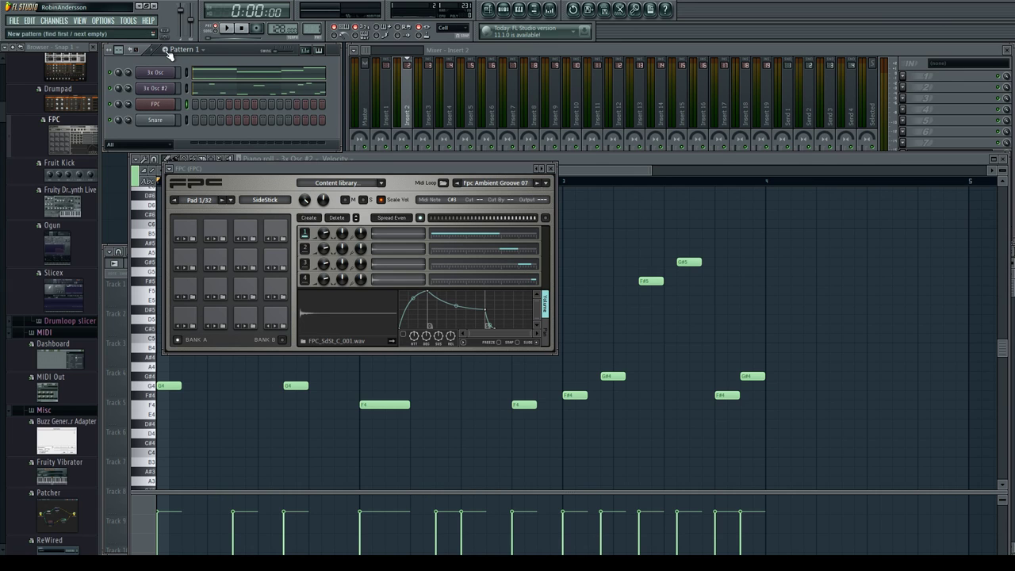
- Switch to Pattern 2, audition FPC's MIDI loops during playback, and load Fpc Drumandbassss 23
scroll(188, 52, "down", 1)
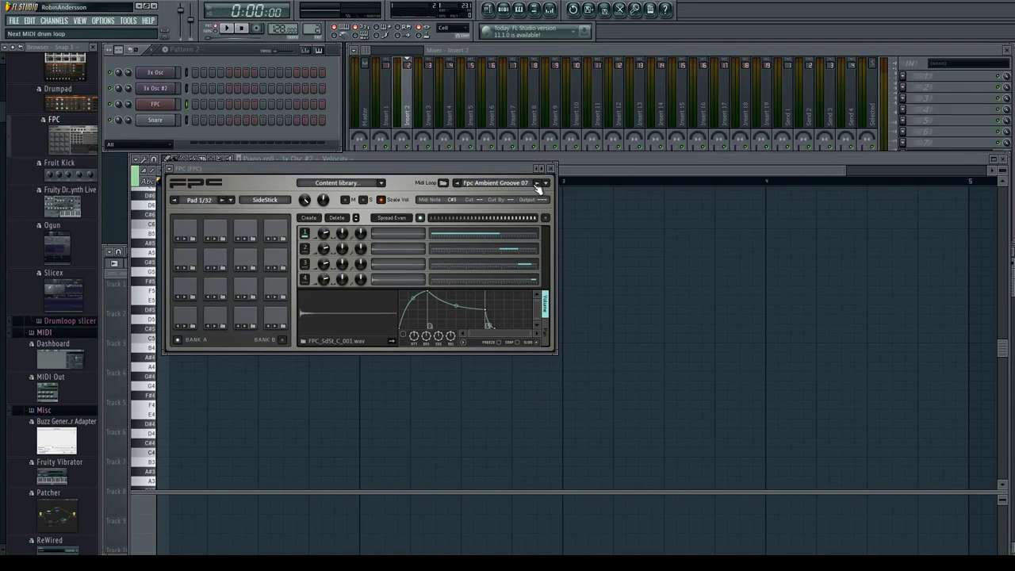
key("space")
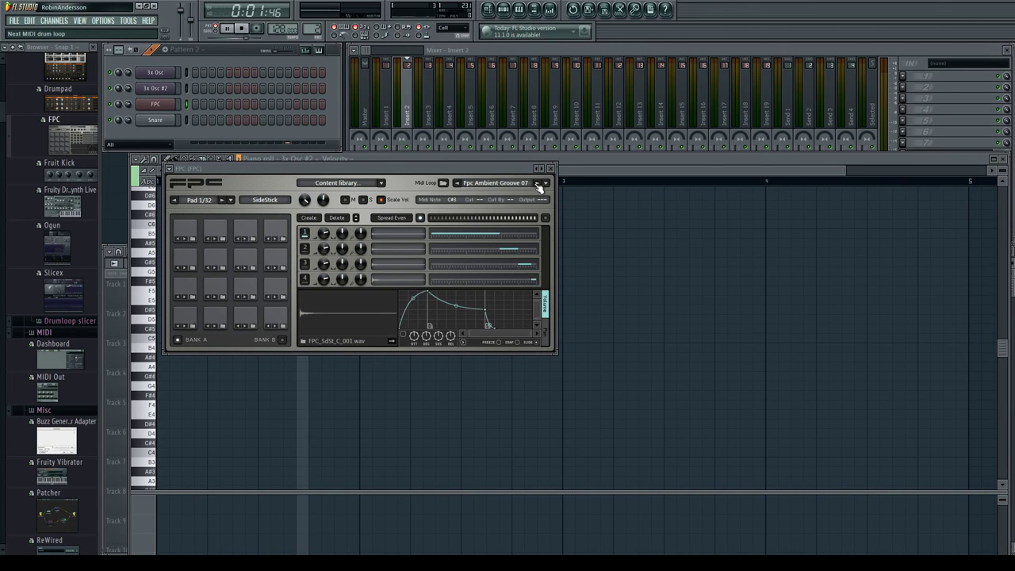
left_click(540, 183)
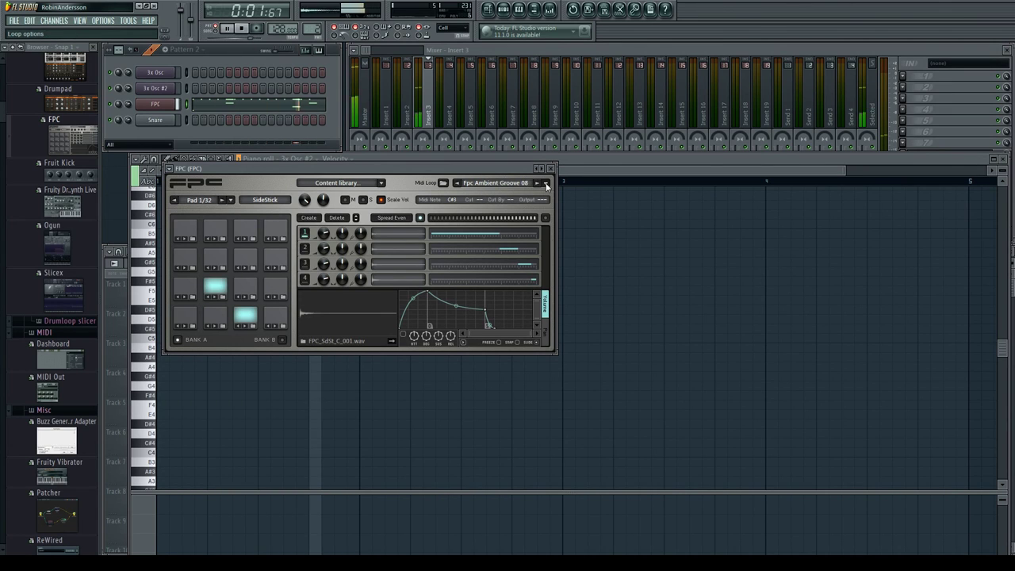
left_click(576, 239)
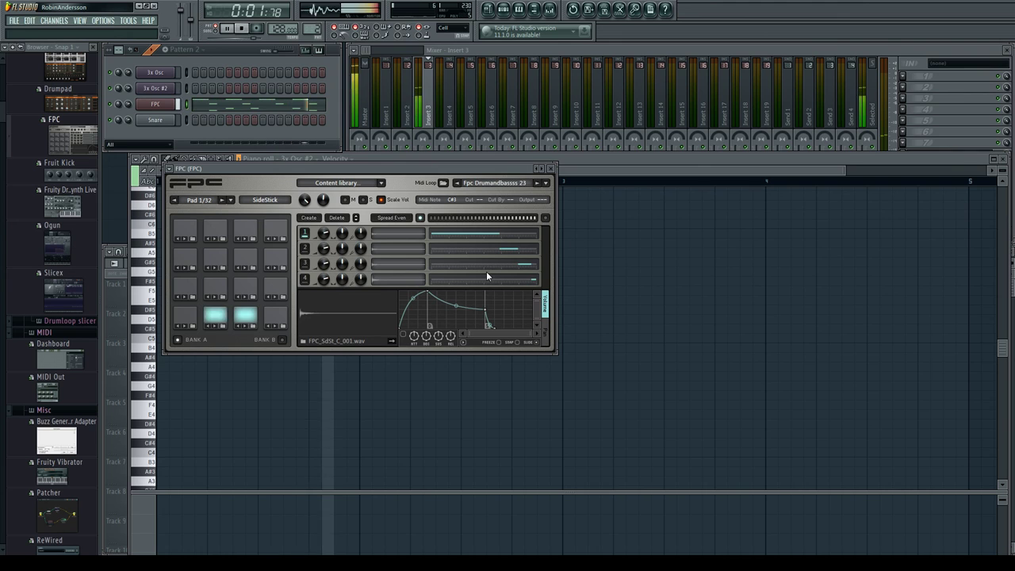
- Close FPC and place three Pattern 2 clips across bars 1 to 3 of playlist Track 2 and one Pattern 1 clip at bar 1 of Track 1
left_click(551, 168)
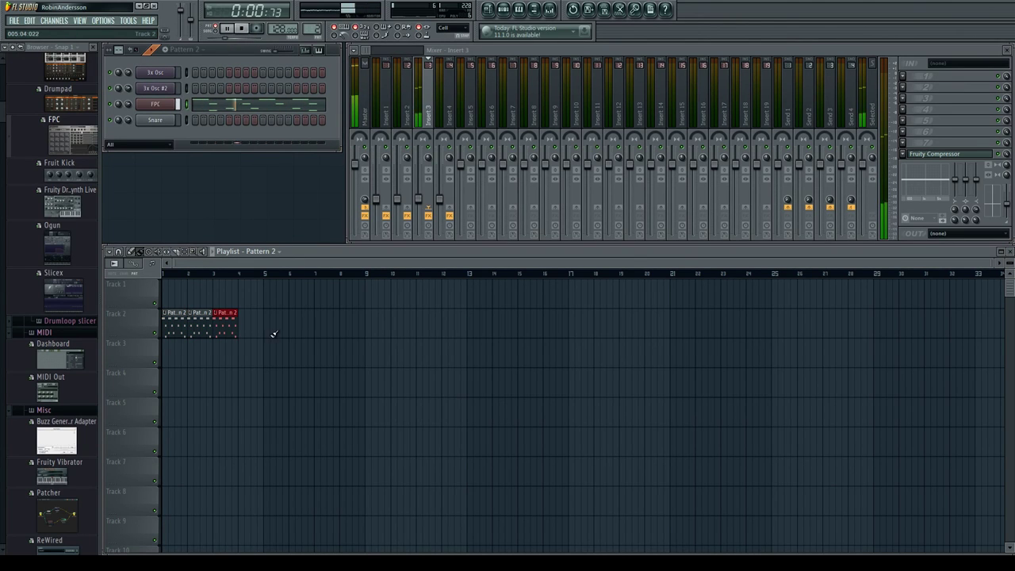
key("minus")
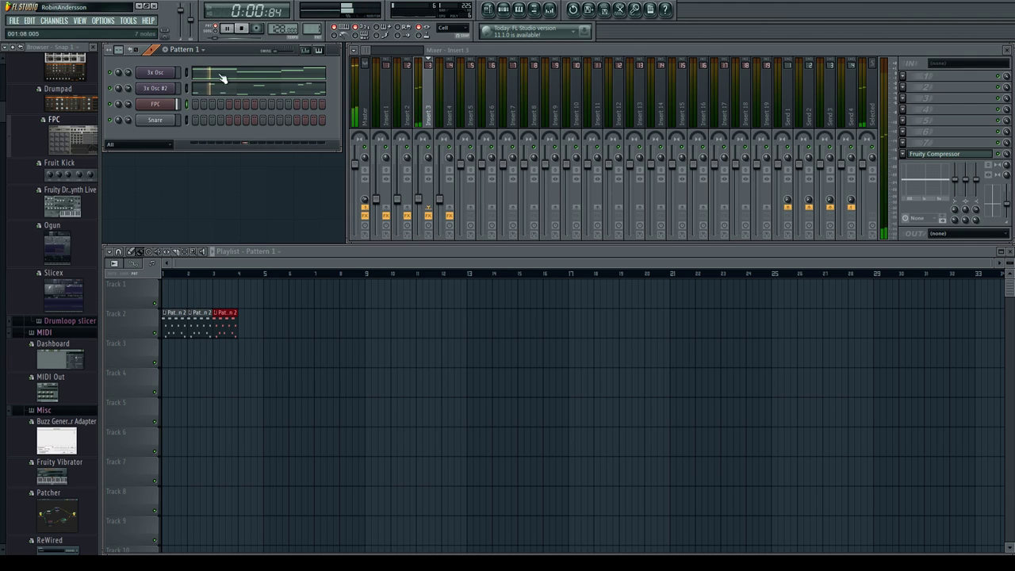
left_click(168, 283)
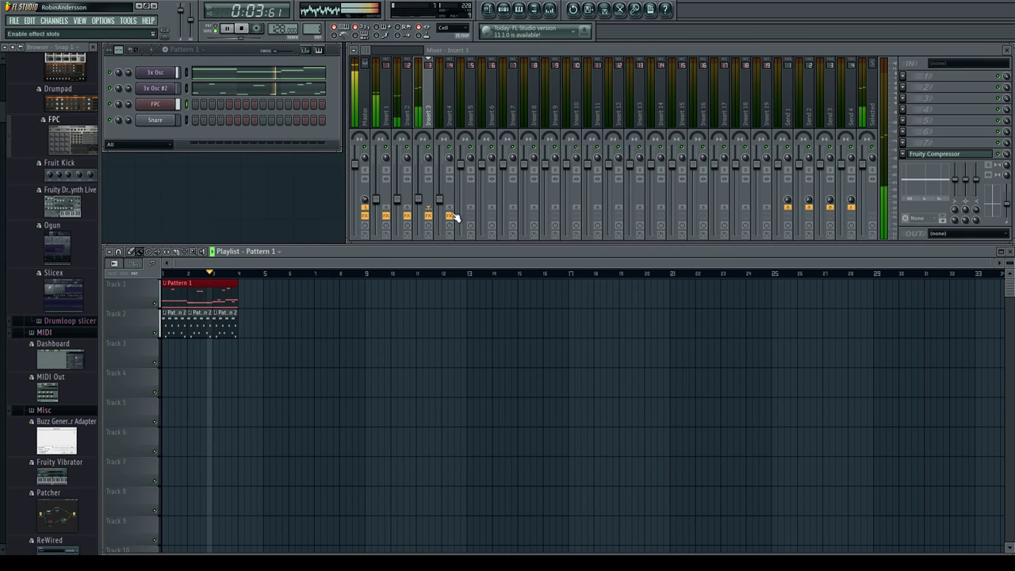
- Rebalance the mixer during song playback, adjusting the Insert 3 level and lowering the Insert 1 and Insert 2 levels
left_click_drag(421, 199, 420, 225)
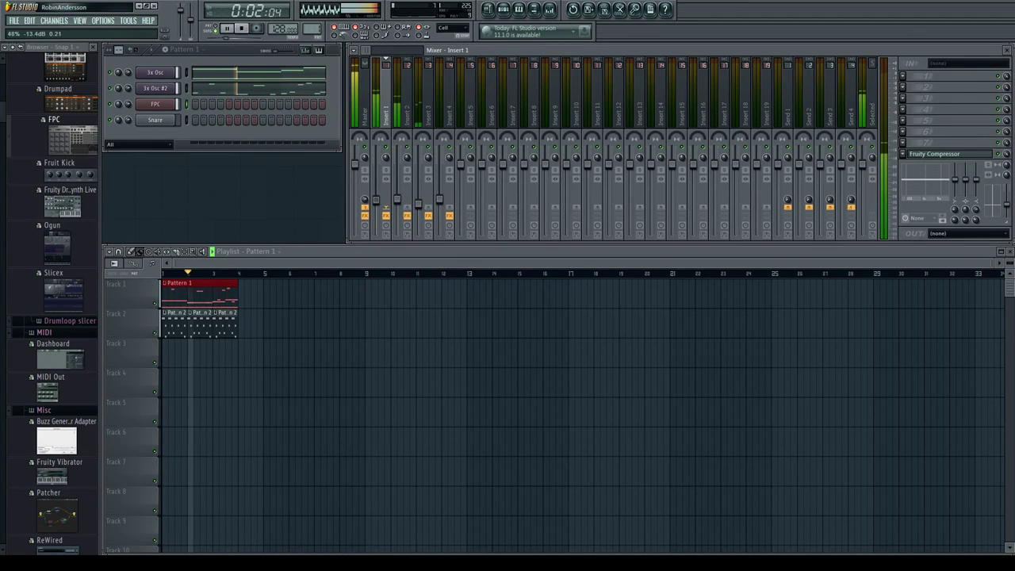
left_click_drag(376, 198, 398, 207)
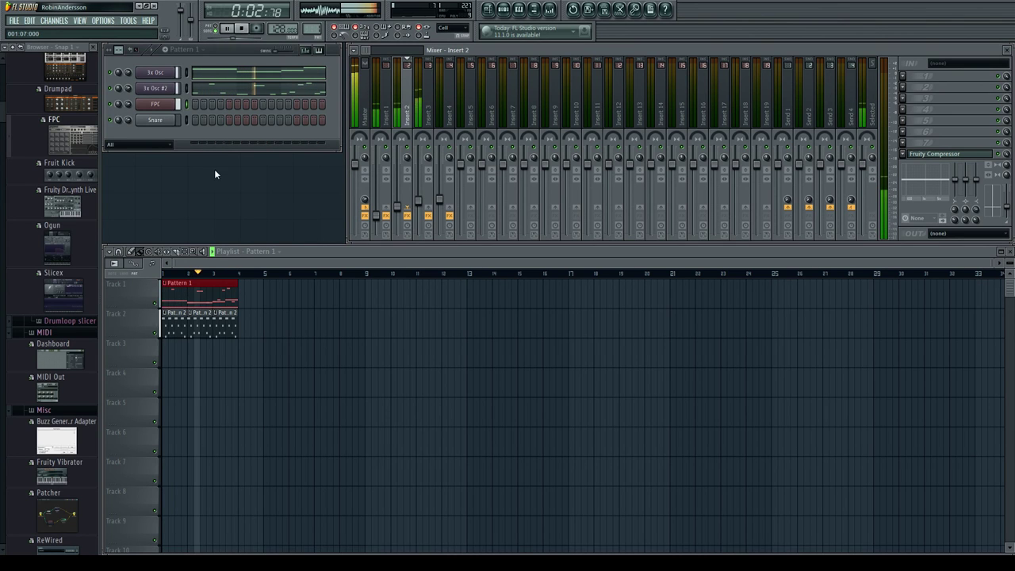
- Find Fruity Dance among the visual generators and replace the Snare channel with it
scroll(12, 246, "down", 10)
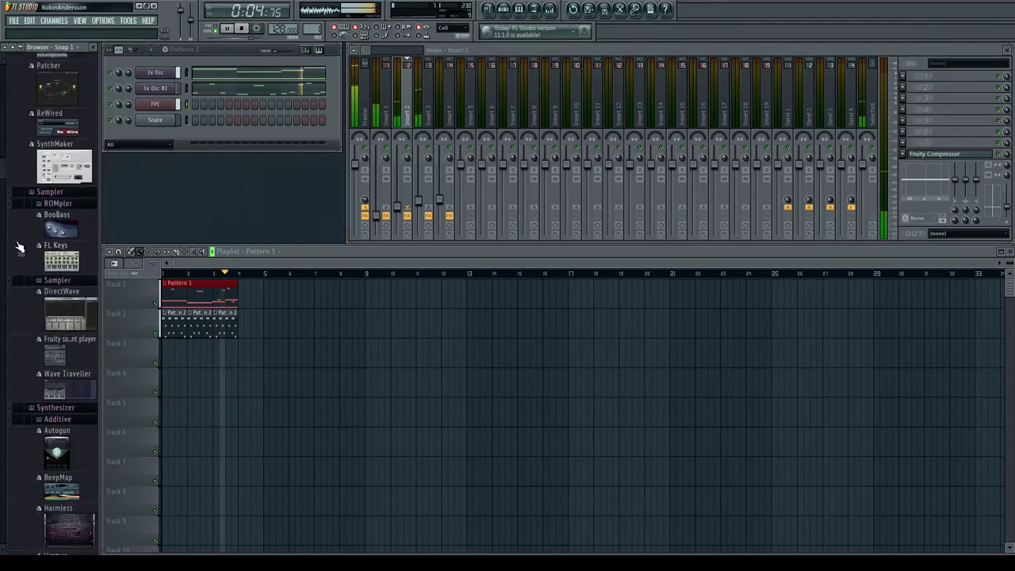
scroll(11, 246, "down", 15)
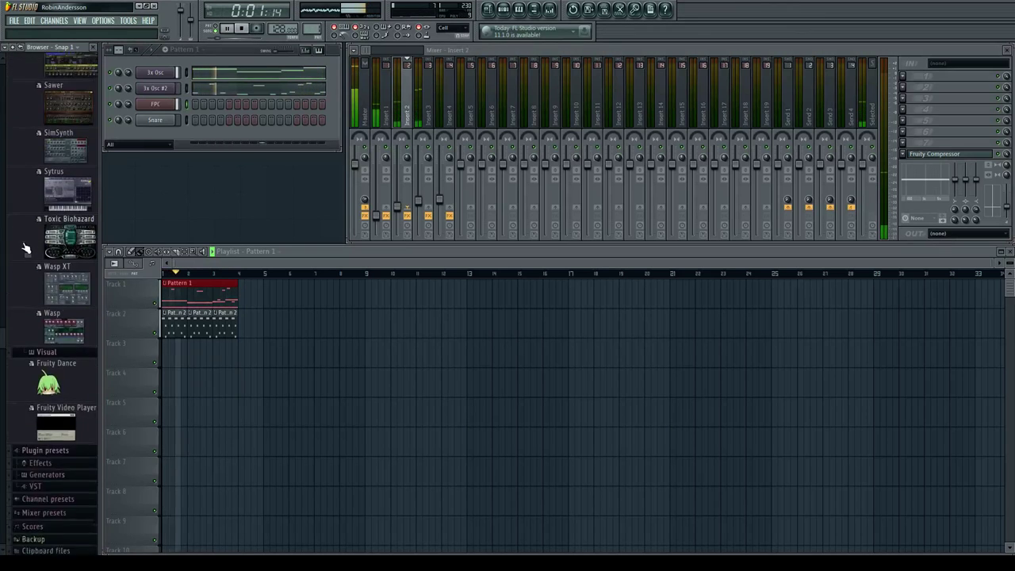
scroll(26, 249, "up", 8)
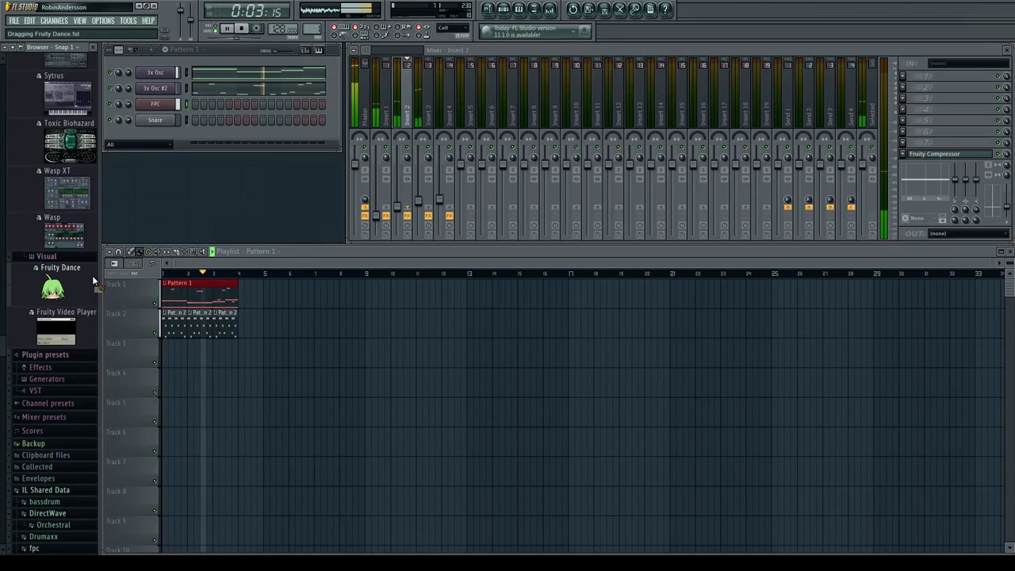
left_click_drag(51, 287, 155, 132)
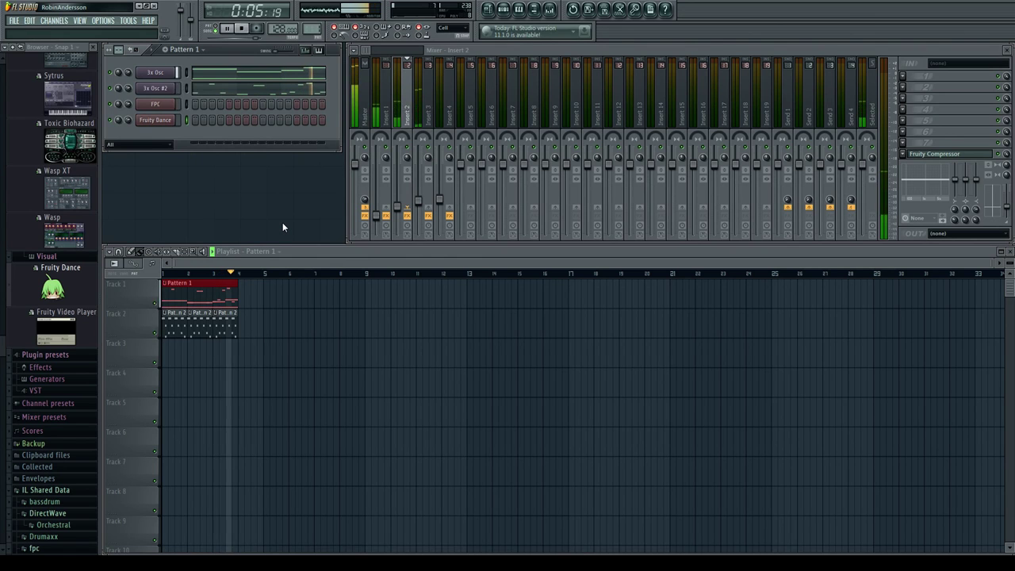
- Set Fruity Dance's dance move to Freestyle, close its channel settings and stop the song playback
left_click(155, 120)
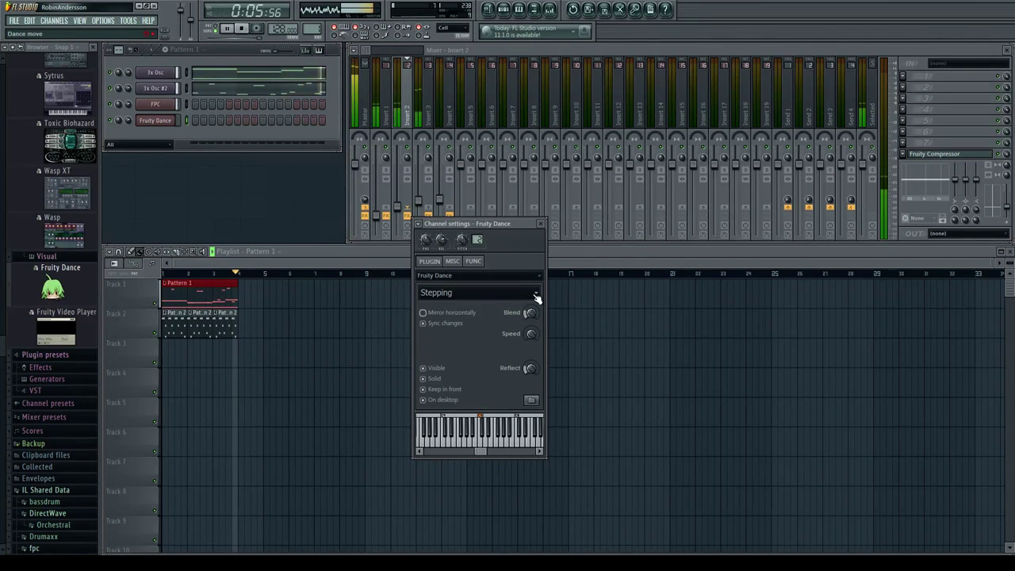
left_click(462, 312)
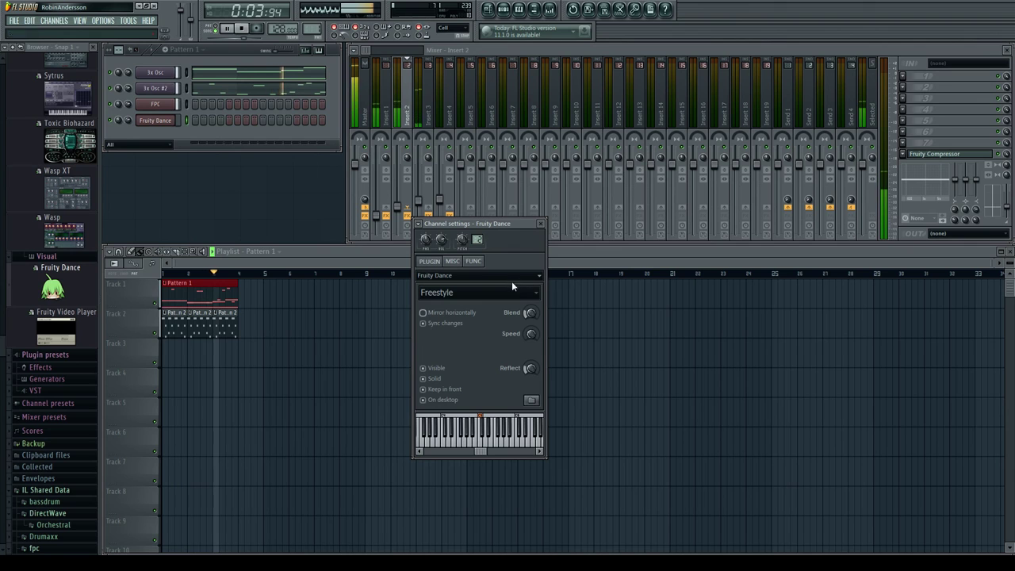
left_click(540, 223)
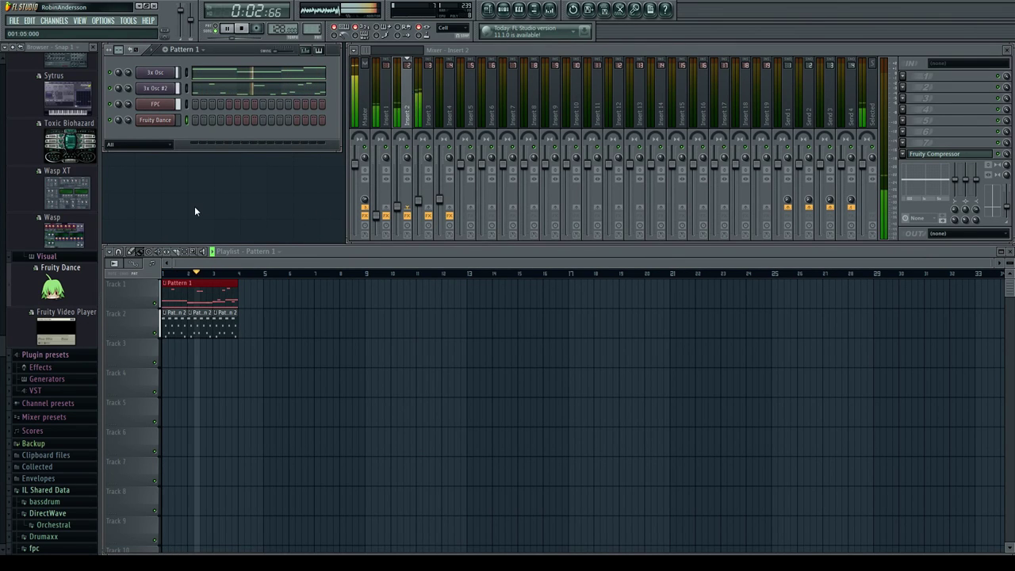
left_click(243, 28)
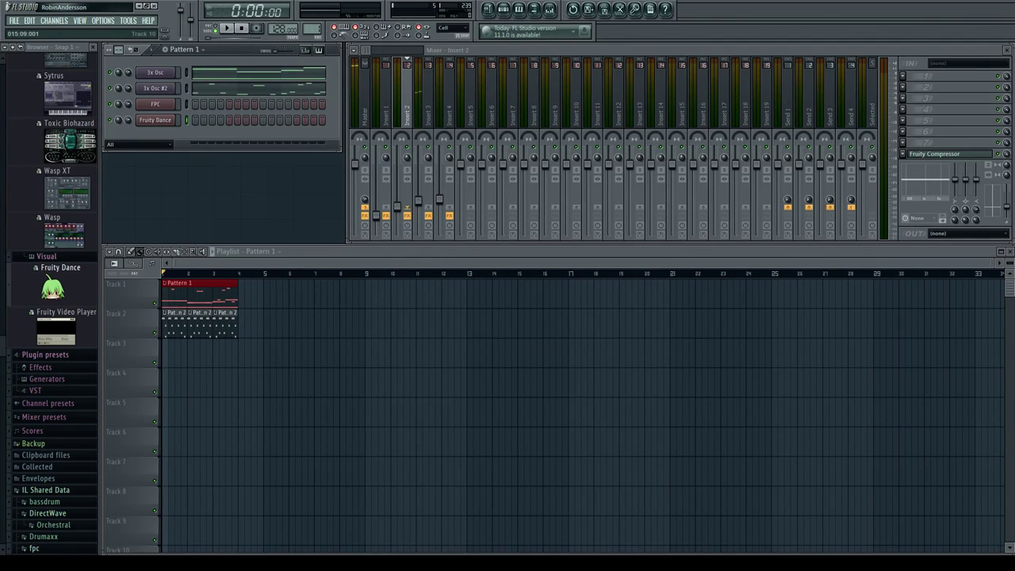